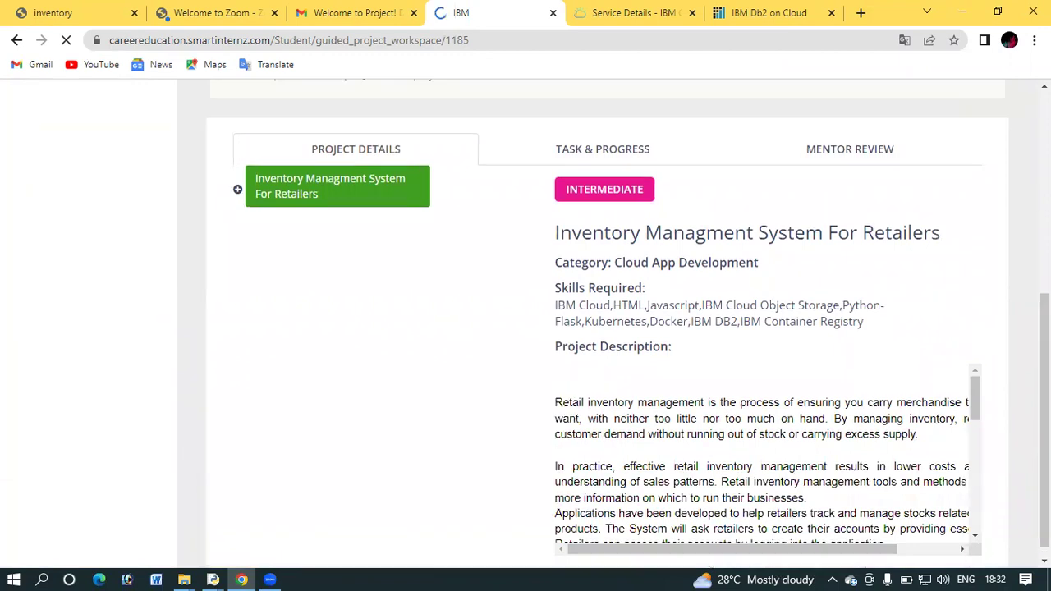
pyautogui.scroll(2, 526, 329)
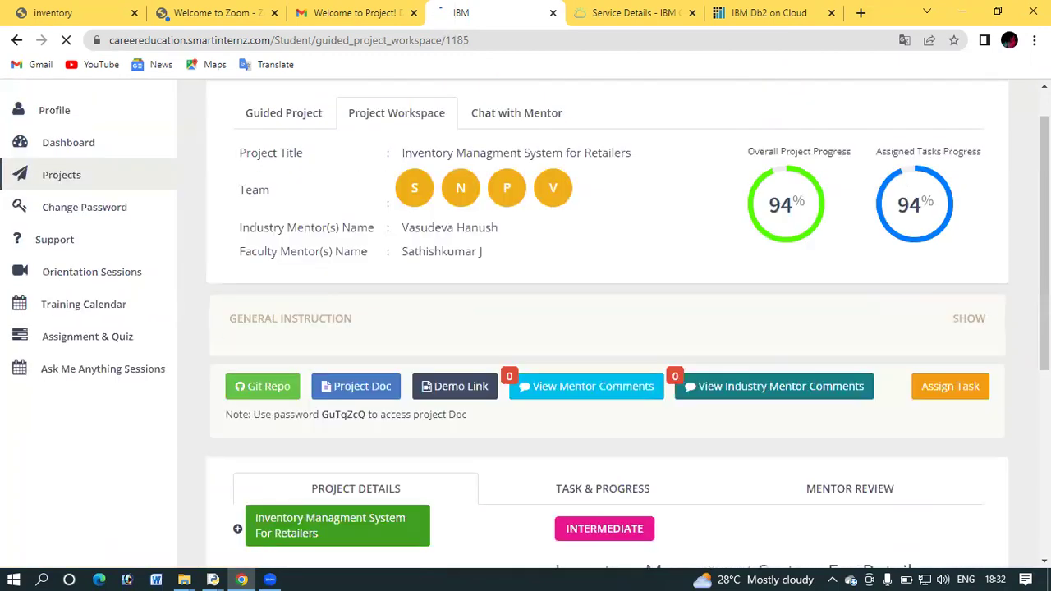
# Scroll the Project Description down to the Technical Architecture diagram with Kubernetes and Container Registry
pyautogui.scroll(-5, 525, 329)
pyautogui.scroll(-1, 608, 328)
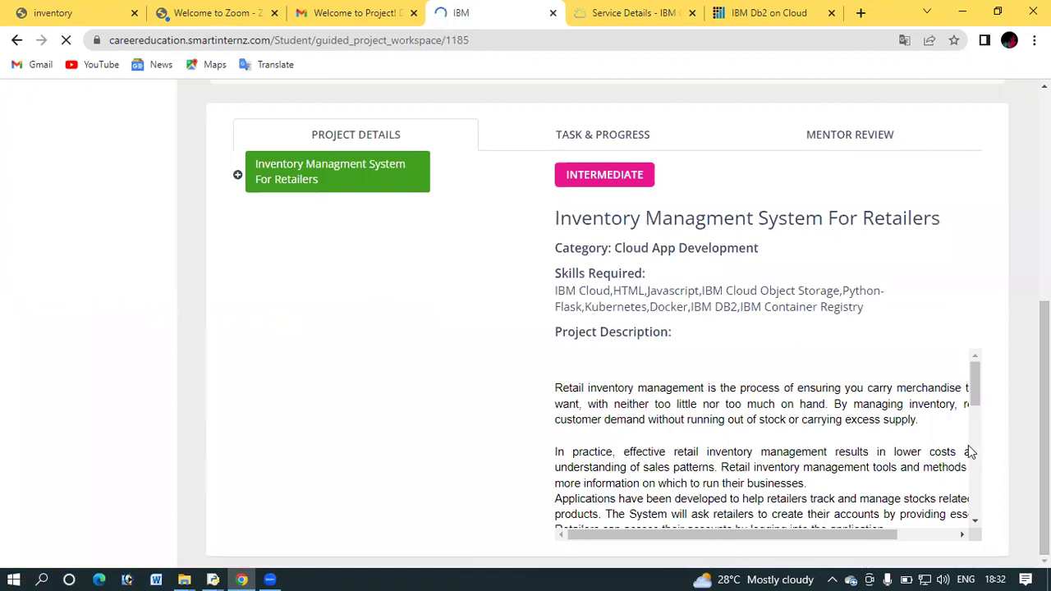
pyautogui.scroll(-2, 968, 445)
pyautogui.scroll(-2, 969, 446)
pyautogui.moveTo(977, 477)
pyautogui.mouseDown()
pyautogui.moveTo(979, 509)
pyautogui.moveTo(977, 440)
pyautogui.moveTo(984, 511)
pyautogui.moveTo(978, 404)
pyautogui.moveTo(980, 468)
pyautogui.mouseUp()
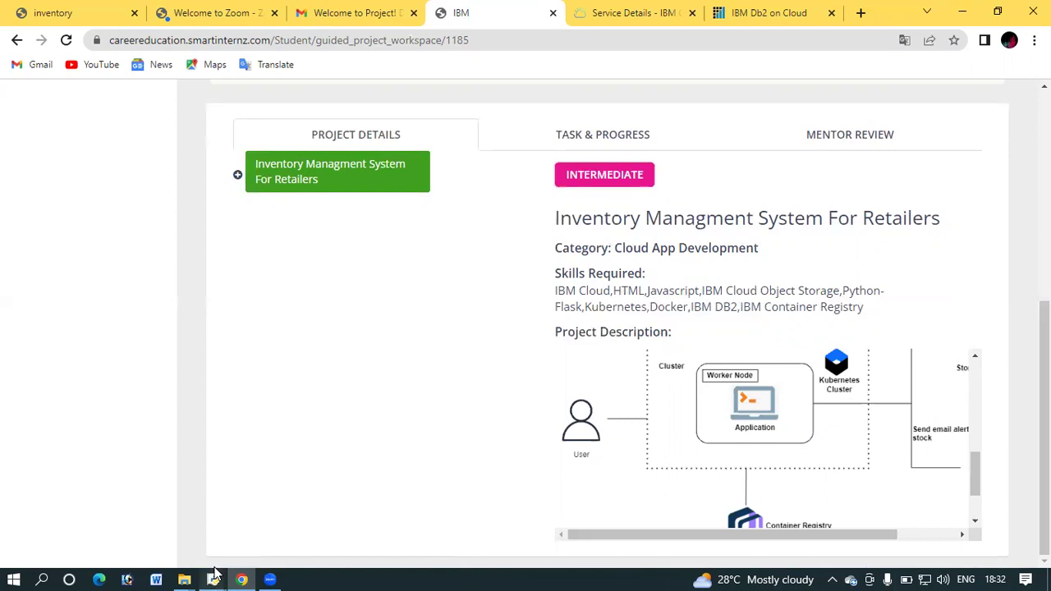
pyautogui.moveTo(215, 574)
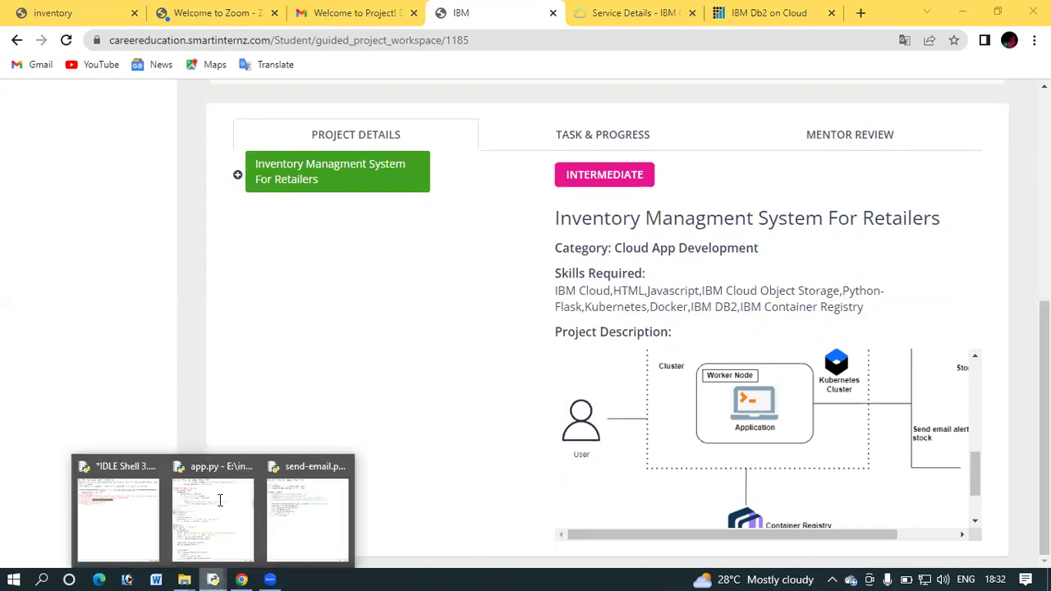
pyautogui.click(219, 502)
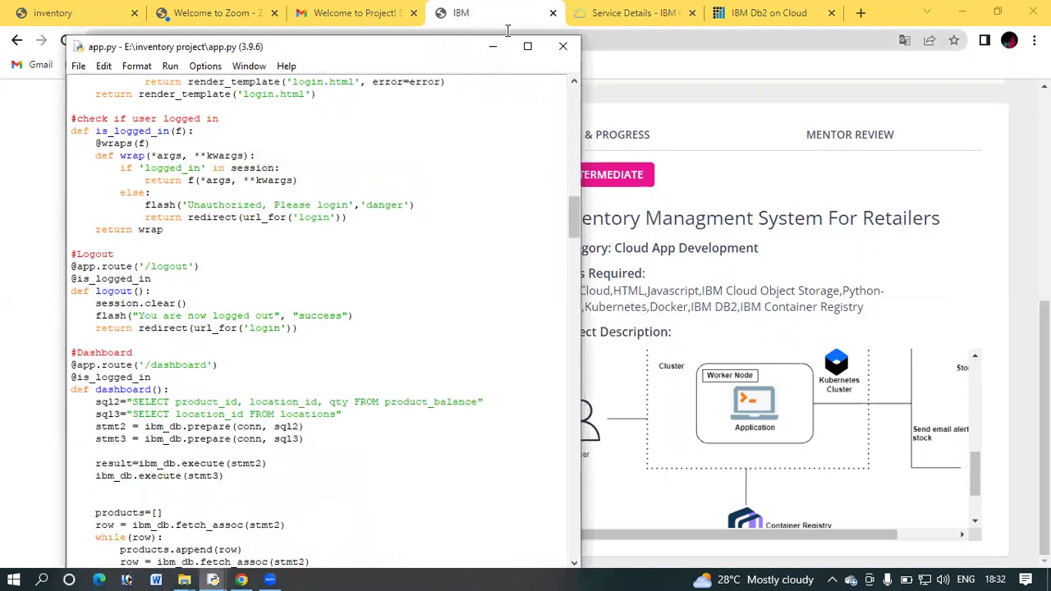
pyautogui.press('pagedown')
pyautogui.click(175, 34)
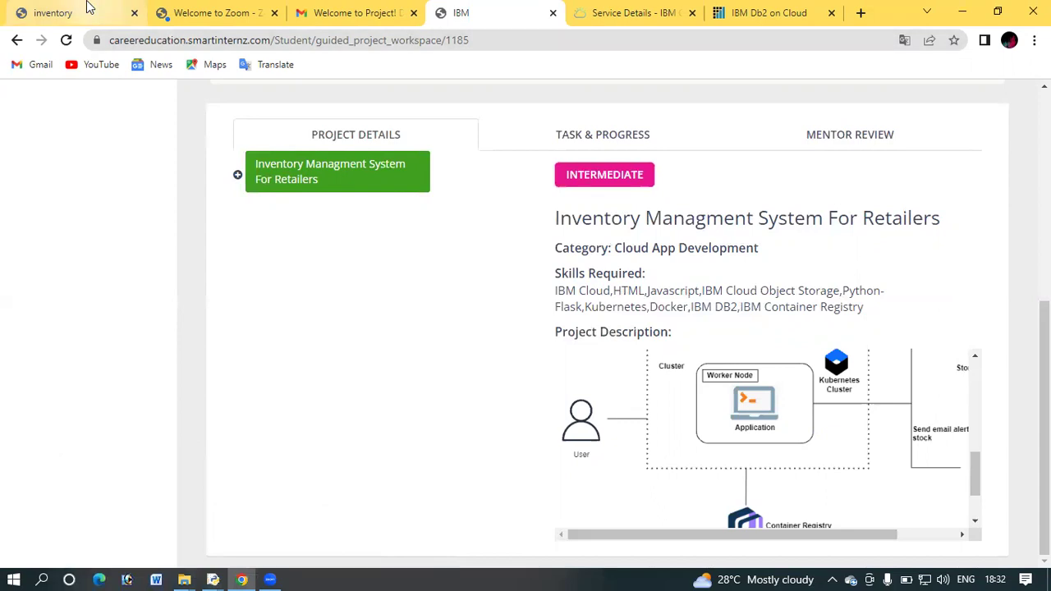
# Open the IMS sign-up form and enter the new user's name and e-mail address
pyautogui.click(87, 10)
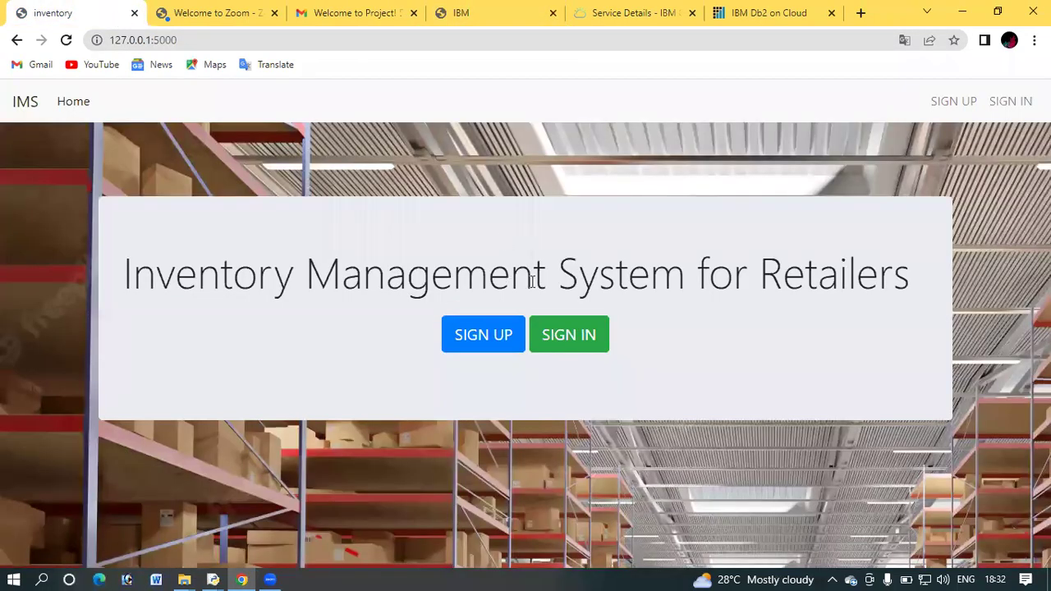
pyautogui.click(501, 338)
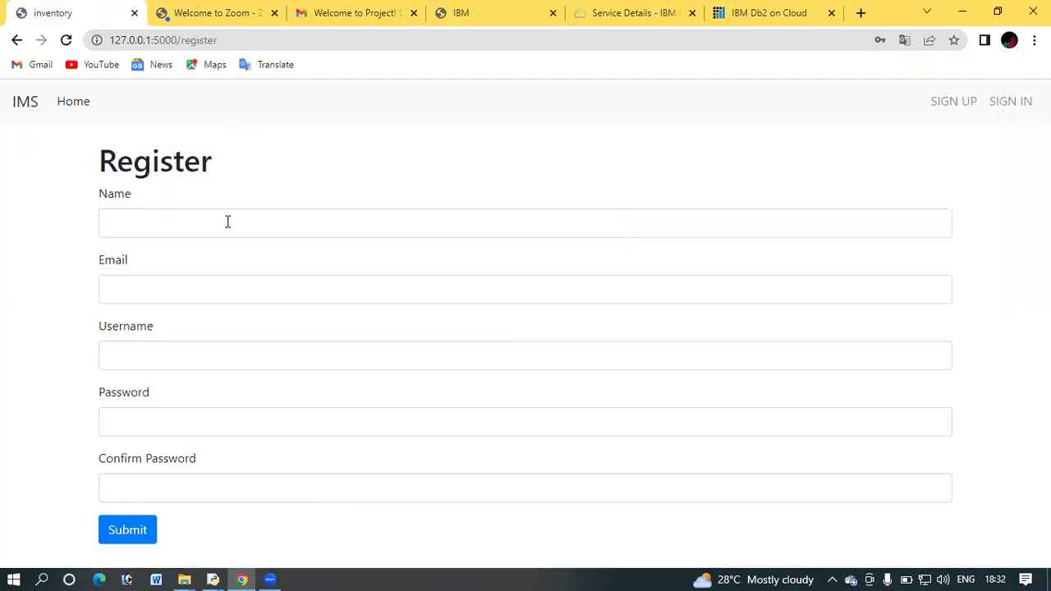
pyautogui.click(228, 222)
pyautogui.write('vicky')
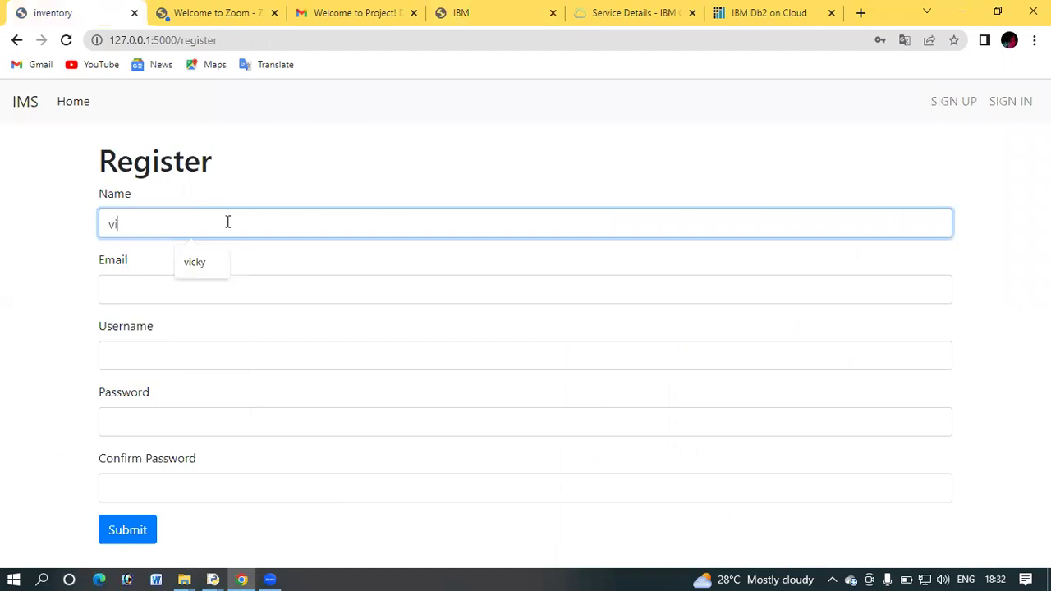
pyautogui.click(178, 284)
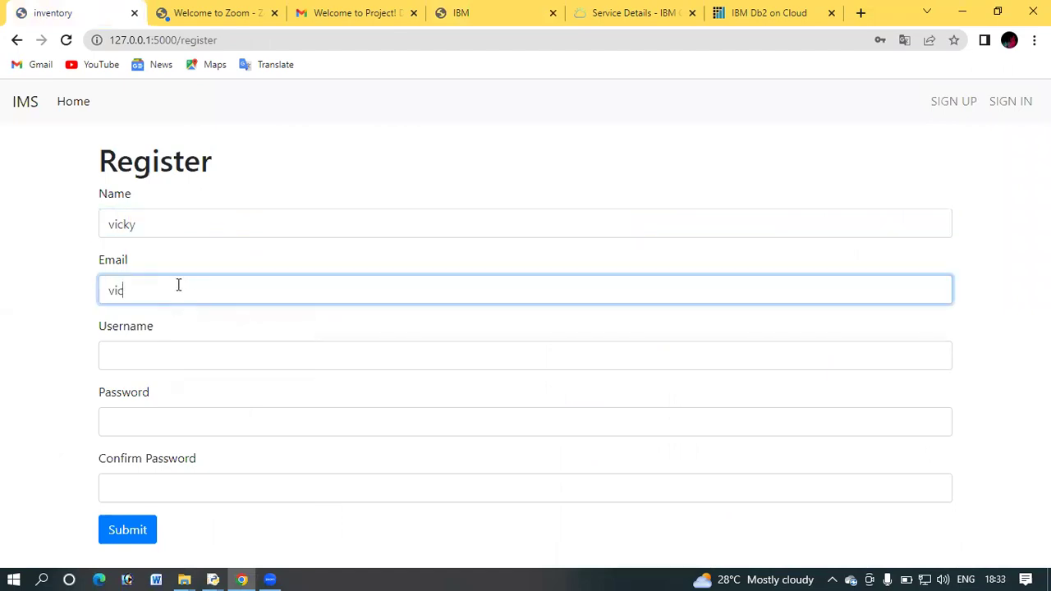
# Enter the username and account password, confirm it, and submit the registration
pyautogui.click(150, 348)
pyautogui.write('vicky')
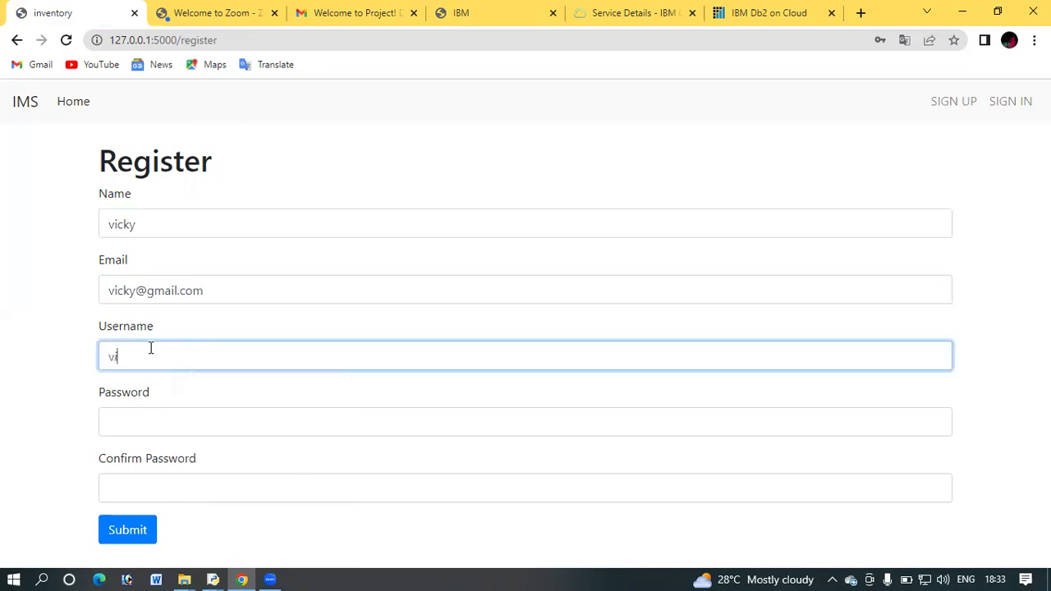
pyautogui.click(140, 428)
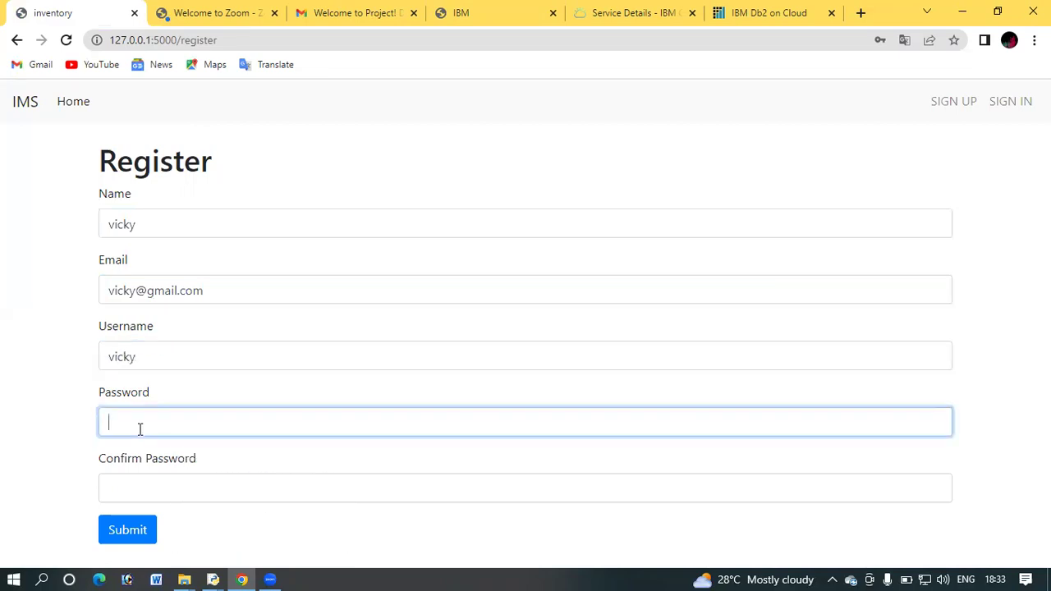
pyautogui.write('1234')
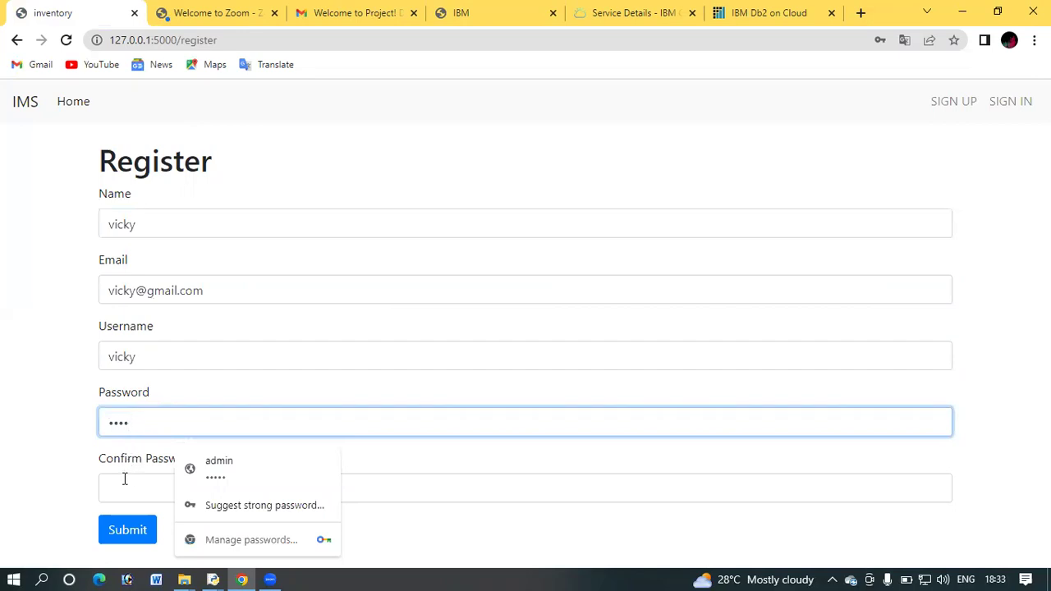
pyautogui.click(124, 479)
pyautogui.write('1234')
pyautogui.click(121, 530)
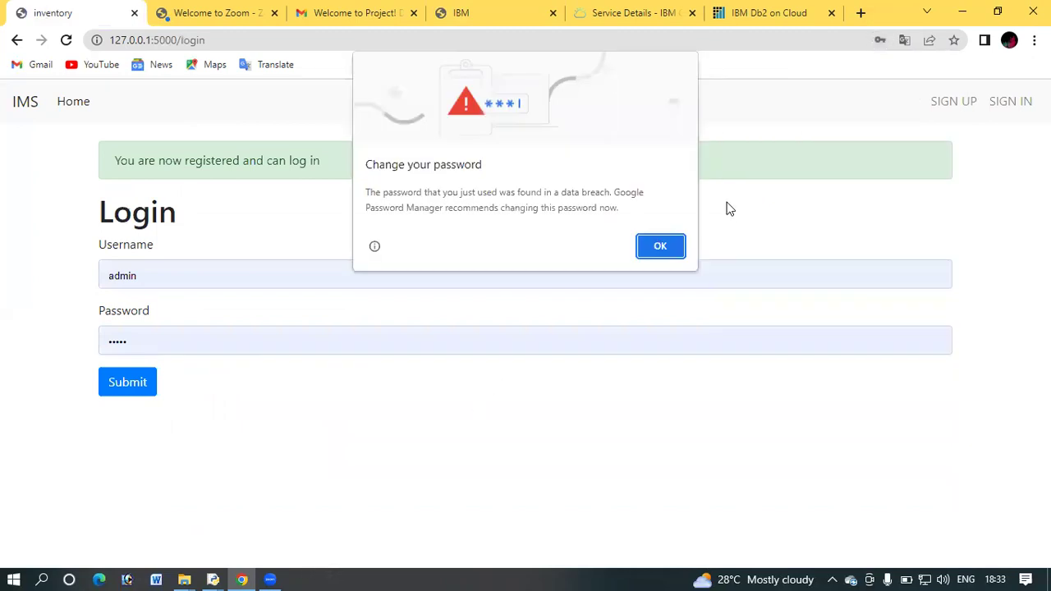
# Dismiss the breach warning and log in with the new account's username and password
pyautogui.click(676, 246)
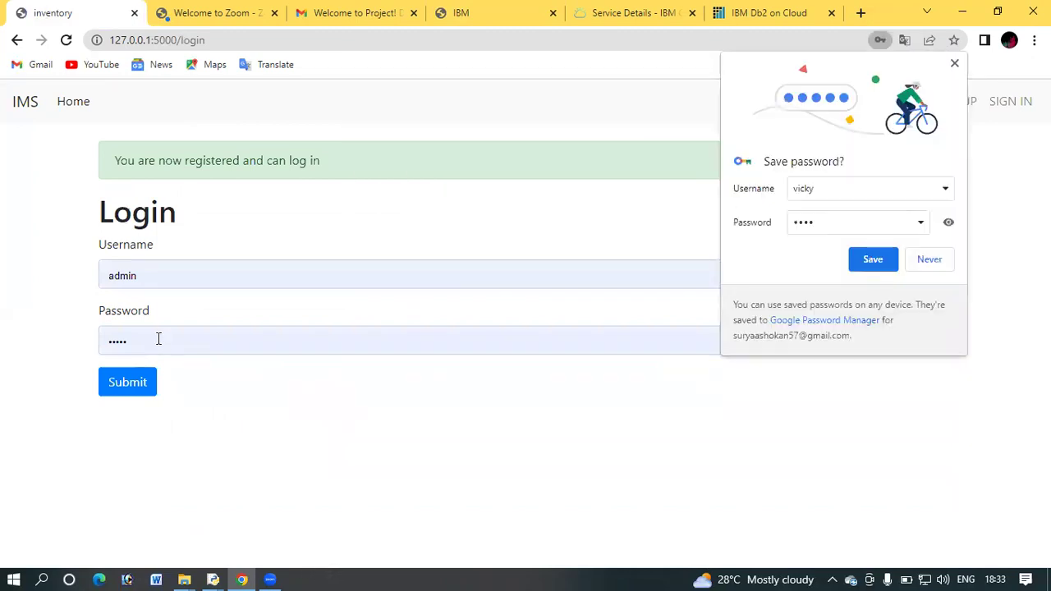
pyautogui.click(152, 275)
pyautogui.press('BackSpace')
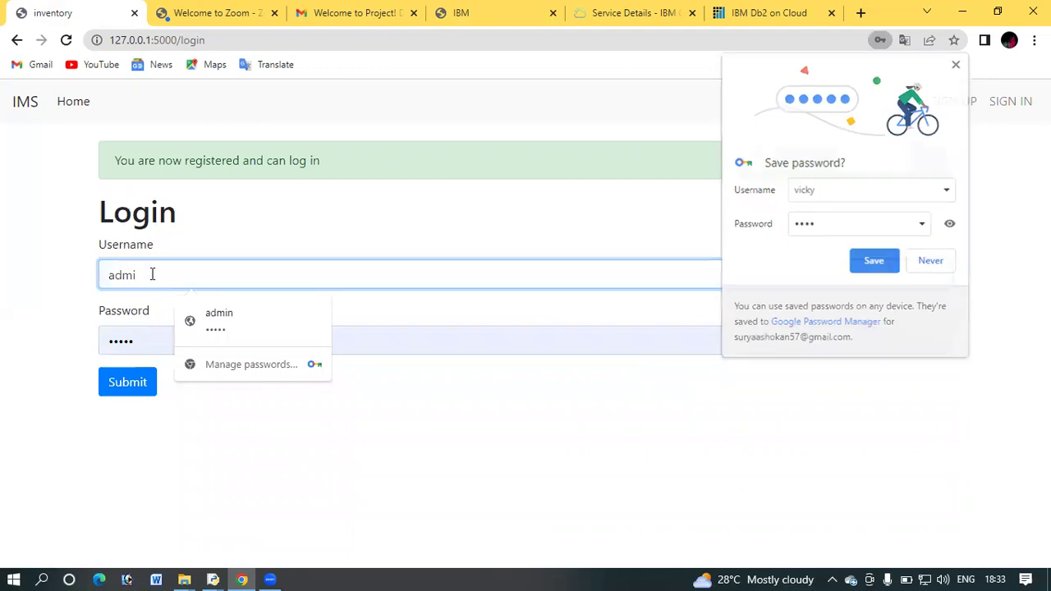
pyautogui.press('BackSpace')
pyautogui.press('BackSpace')
pyautogui.press('BackSpace')
pyautogui.press('BackSpace')
pyautogui.write('vicky')
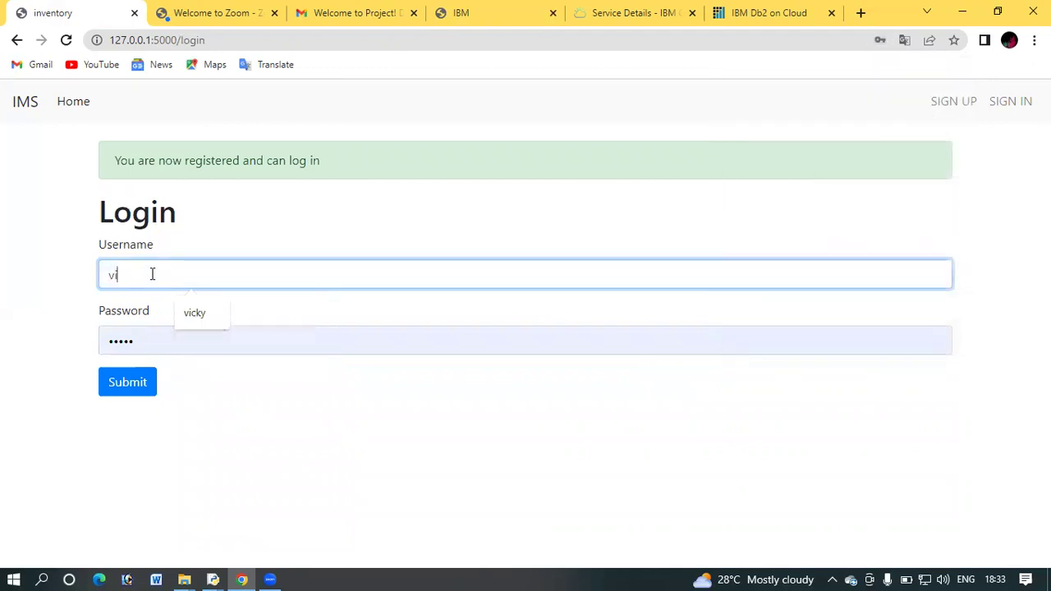
pyautogui.click(146, 341)
pyautogui.press('BackSpace')
pyautogui.press('BackSpace')
pyautogui.press('BackSpace')
pyautogui.press('BackSpace')
pyautogui.press('BackSpace')
pyautogui.write('1234')
pyautogui.click(129, 383)
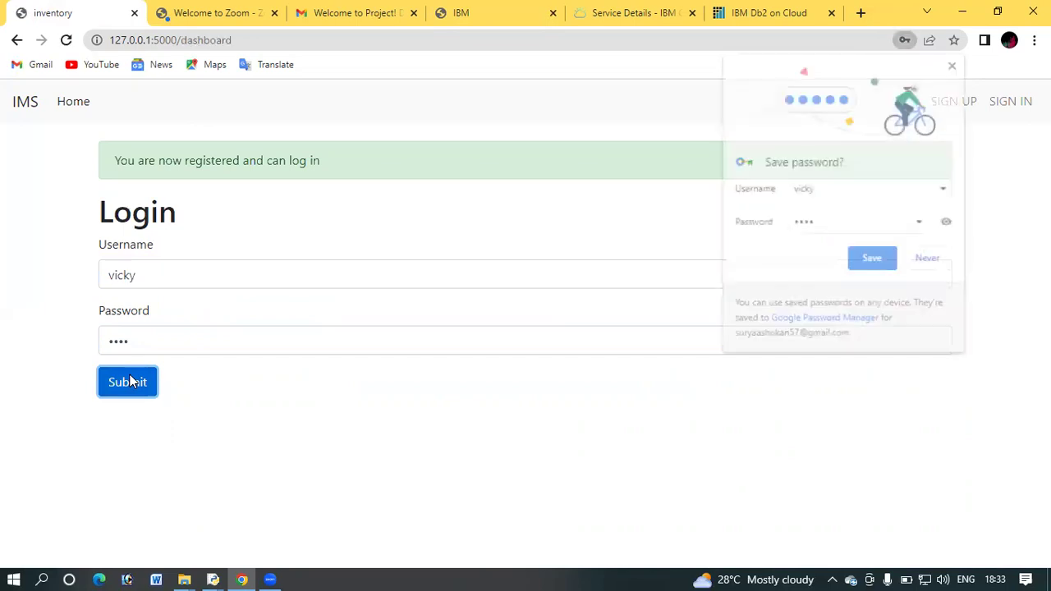
# Close Chrome's breach and save-password prompts and open the Products list
pyautogui.click(660, 246)
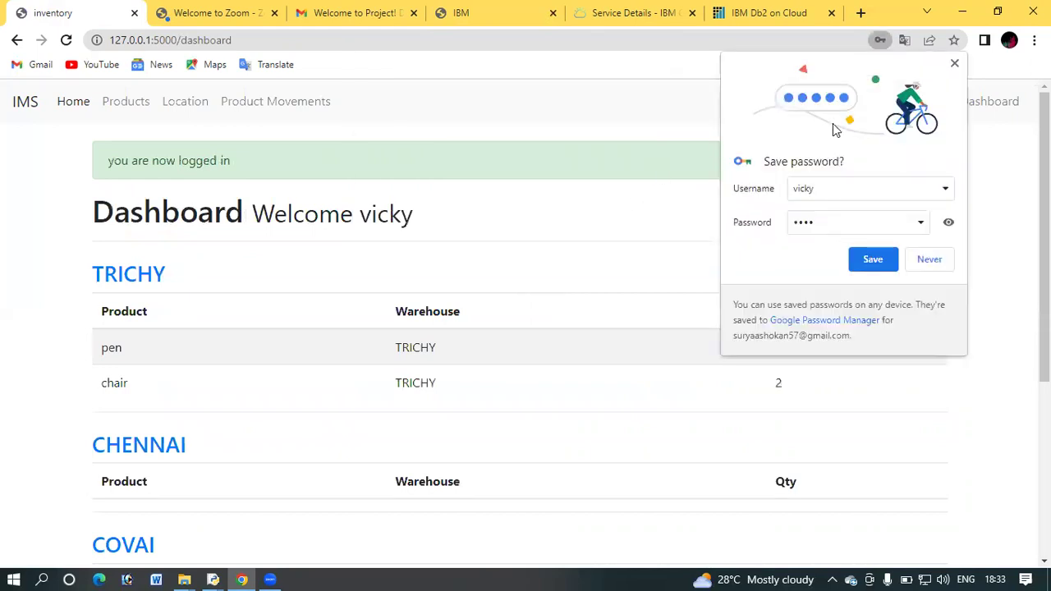
pyautogui.click(954, 65)
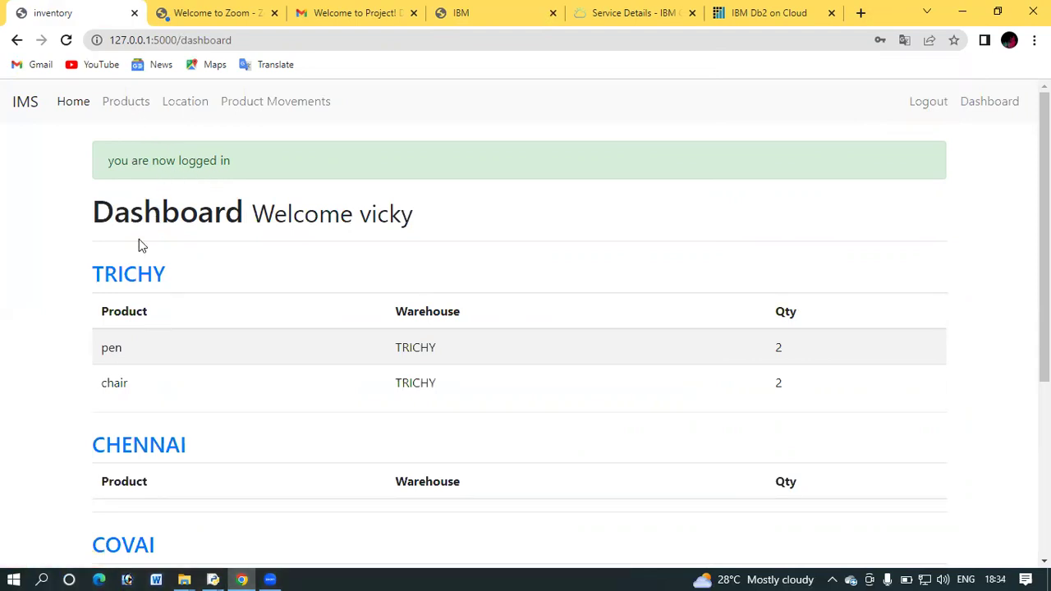
pyautogui.click(128, 111)
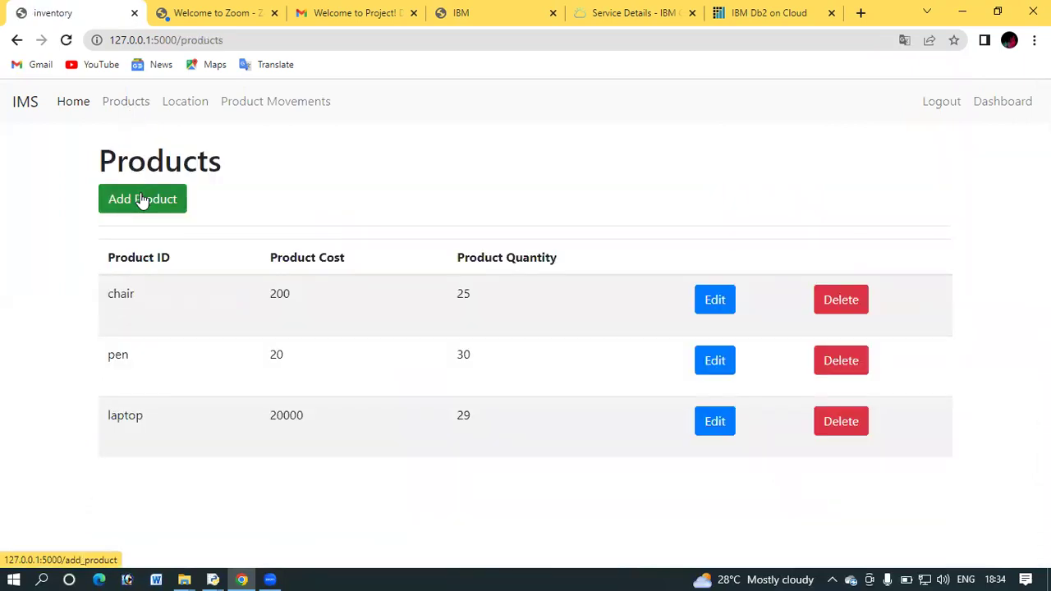
# Add product 'pencil' with cost 23 and quantity 12, then view the Locations list
pyautogui.click(142, 201)
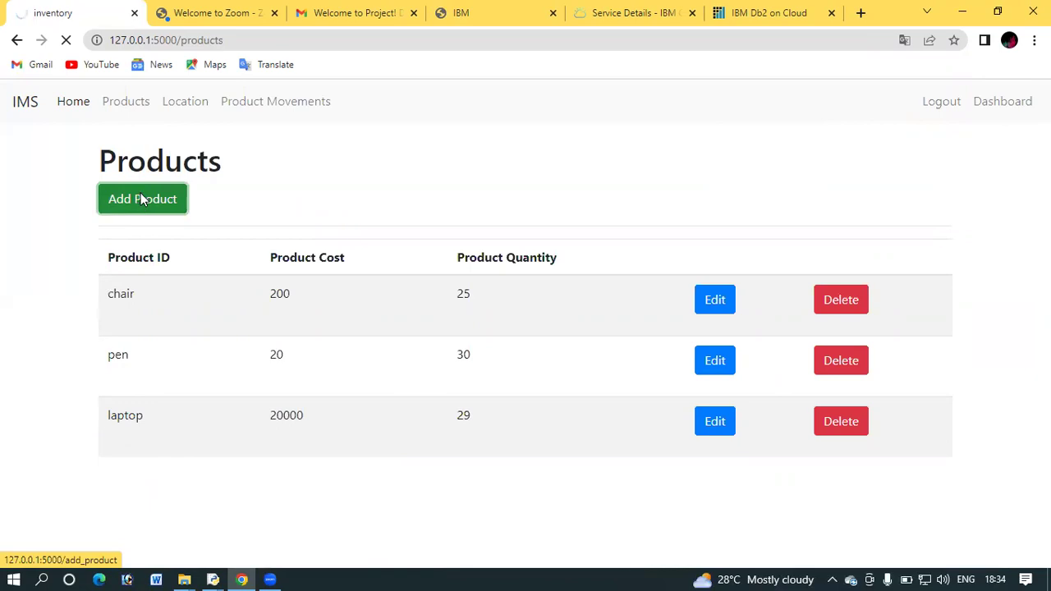
pyautogui.click(190, 226)
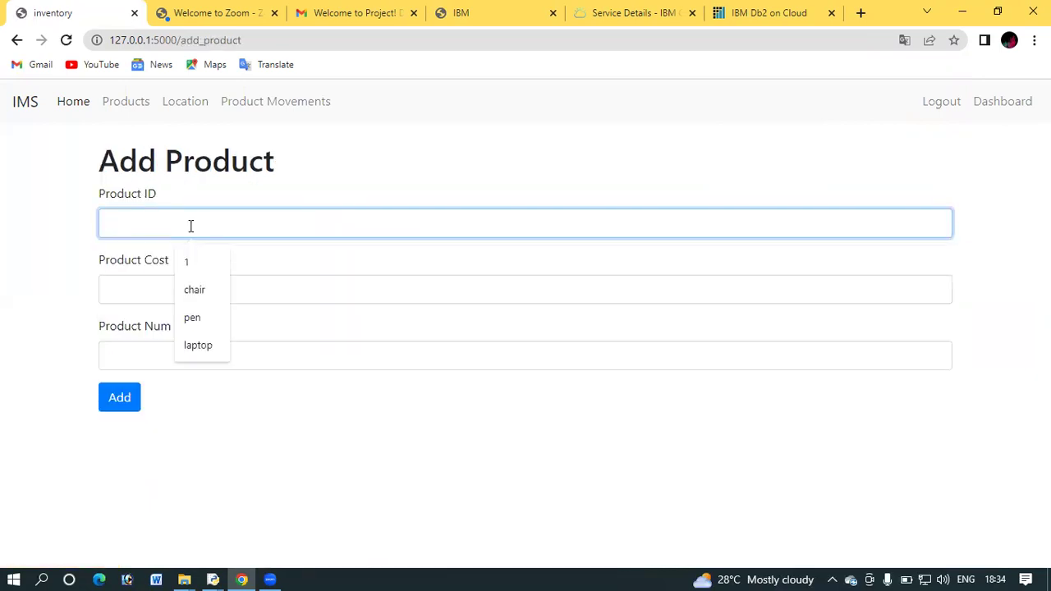
pyautogui.write('pencil')
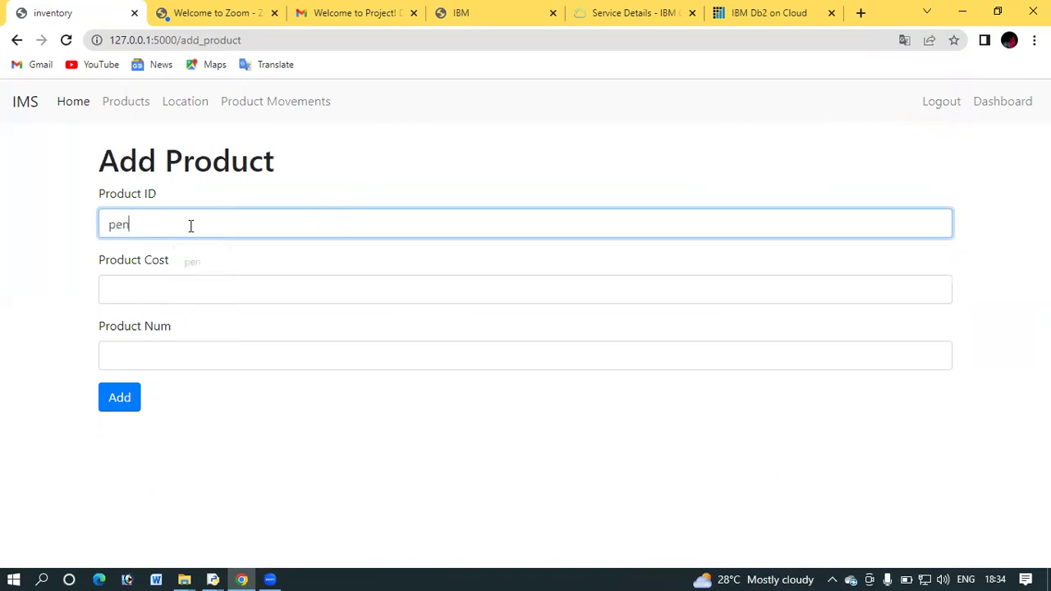
pyautogui.click(174, 291)
pyautogui.write('23')
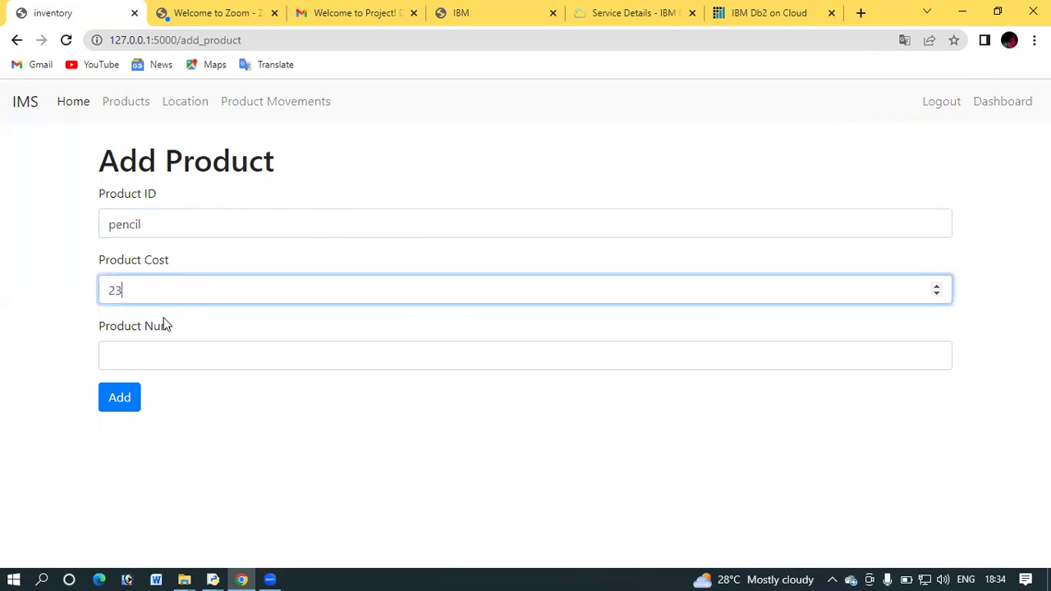
pyautogui.click(157, 345)
pyautogui.write('12')
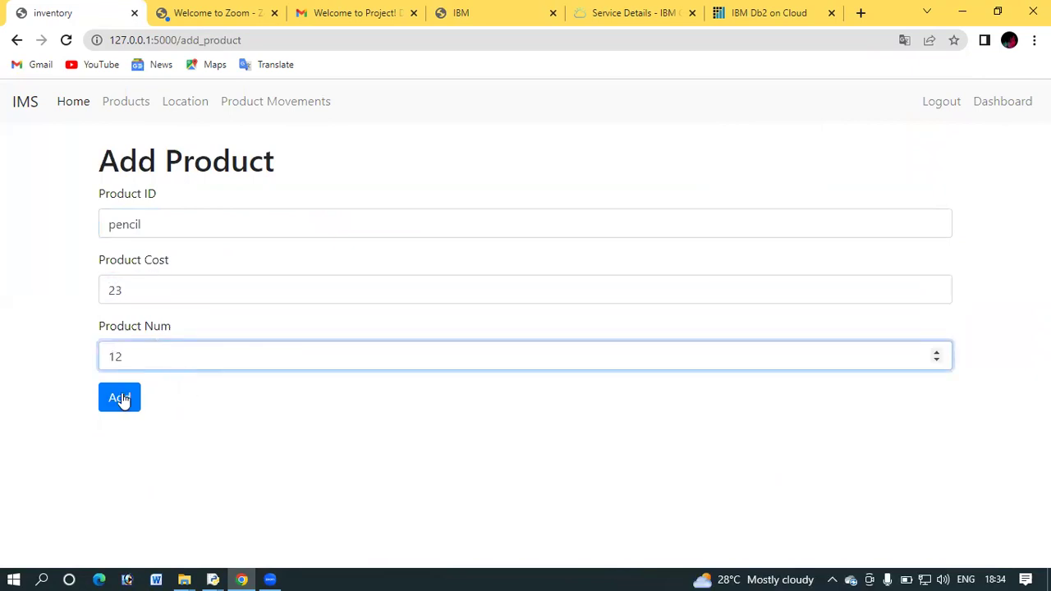
pyautogui.click(120, 397)
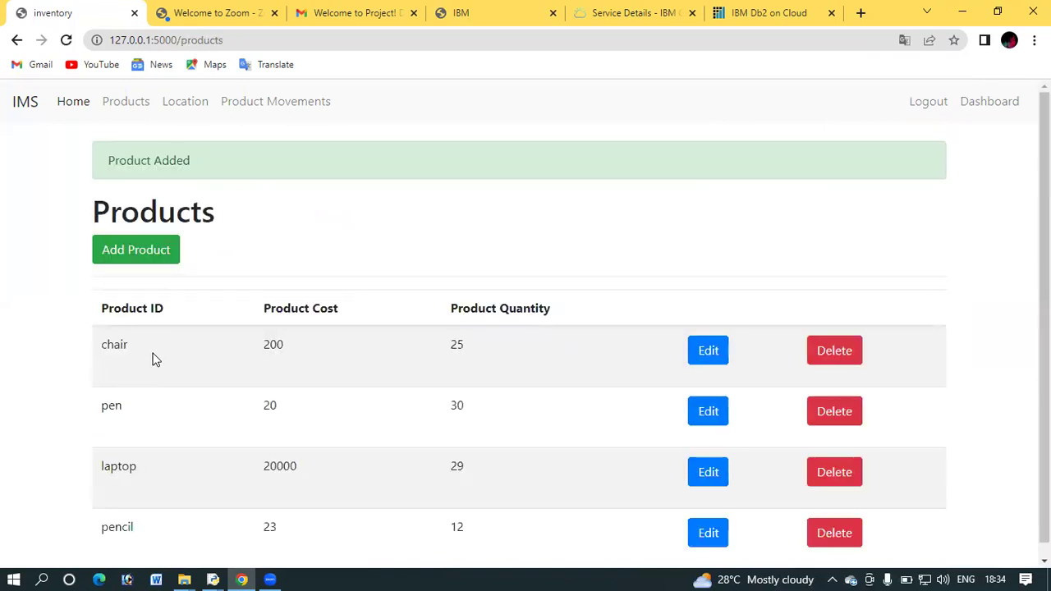
pyautogui.click(189, 107)
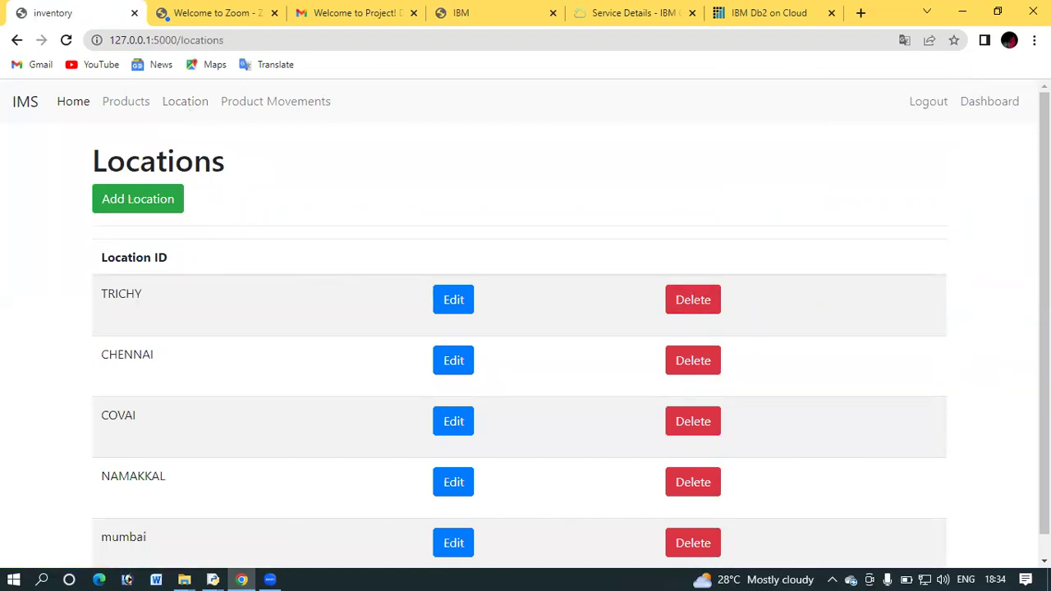
# Look over the warehouse Locations list, then go to the Product Movements page
pyautogui.scroll(-1, 1045, 312)
pyautogui.scroll(1, 1044, 312)
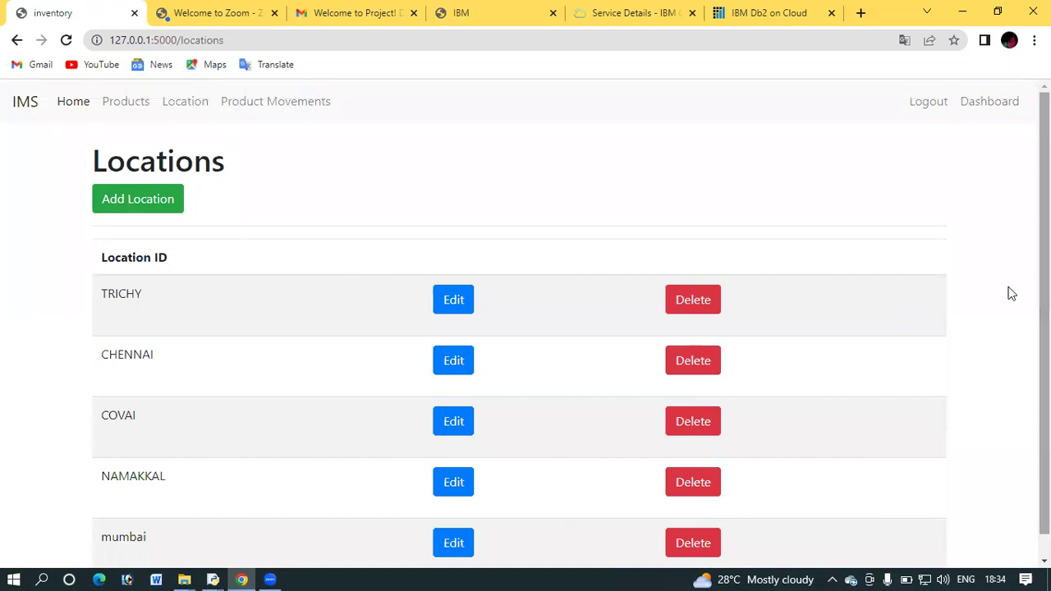
pyautogui.click(297, 108)
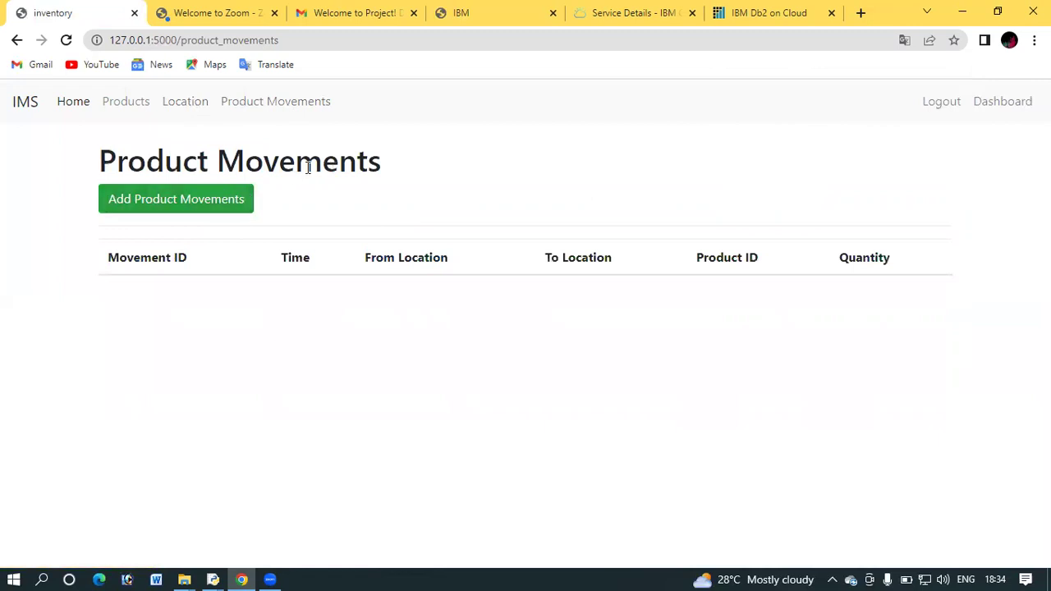
# Open the Add Product Movement form, then return to the Products list
pyautogui.click(243, 197)
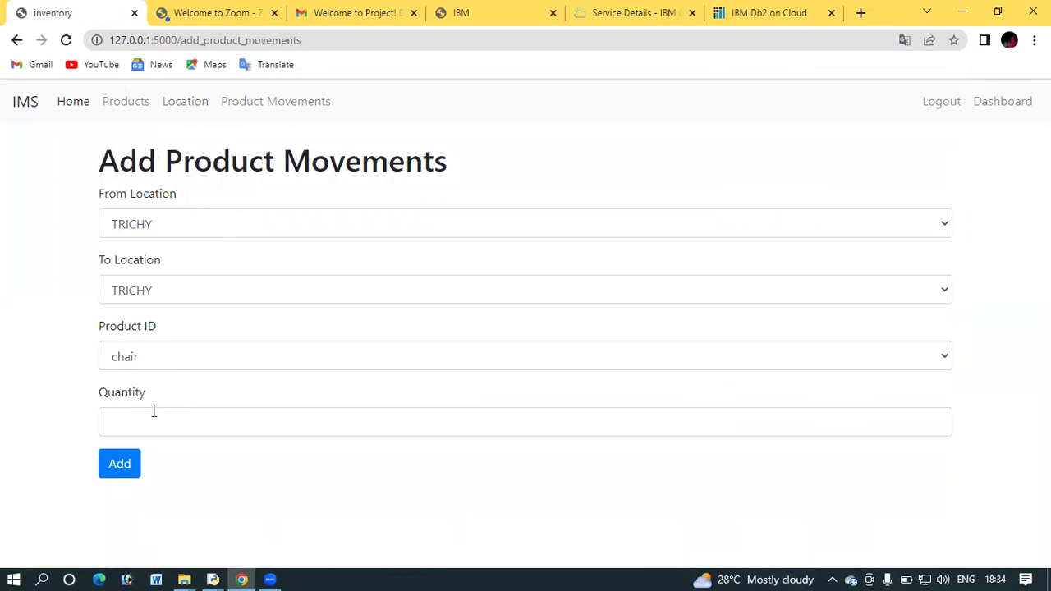
pyautogui.click(138, 109)
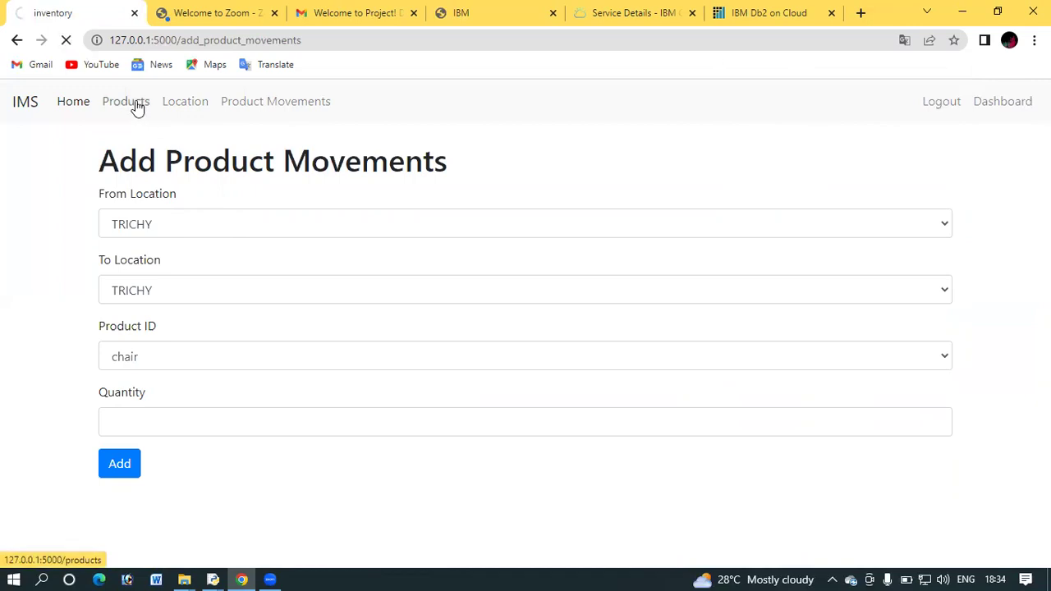
# Edit the chair product to quantity 12 and cost 250, save, and view the Dashboard
pyautogui.click(714, 305)
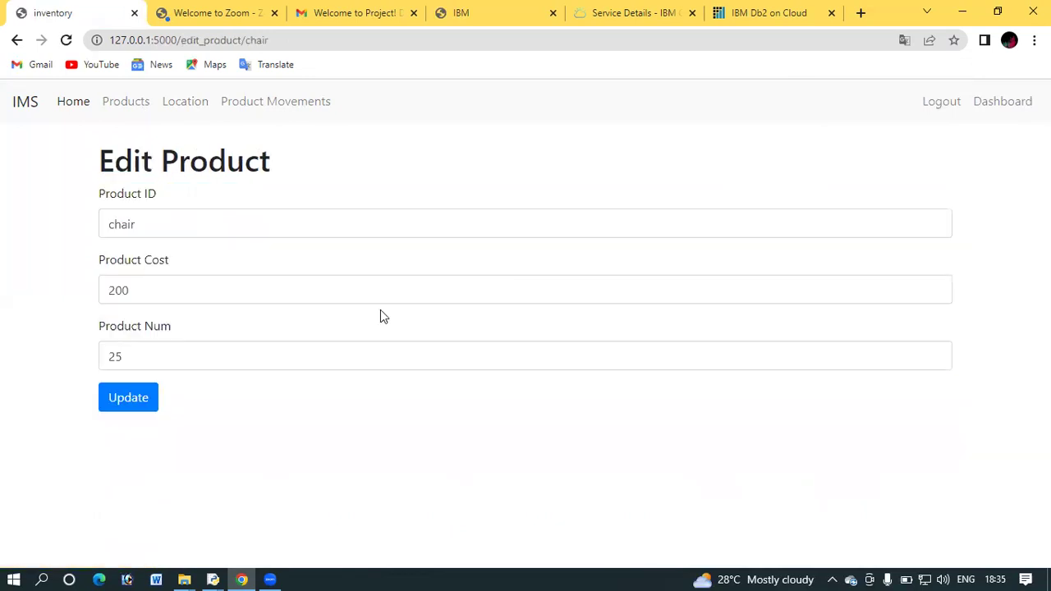
pyautogui.click(346, 359)
pyautogui.press('BackSpace')
pyautogui.press('BackSpace')
pyautogui.write('12')
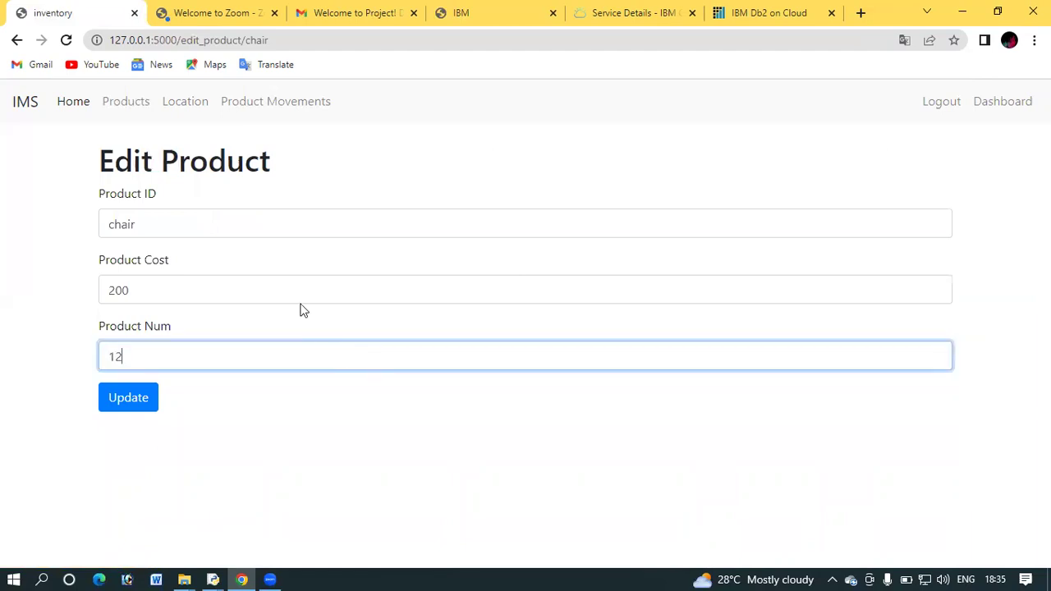
pyautogui.click(297, 293)
pyautogui.press('BackSpace')
pyautogui.press('BackSpace')
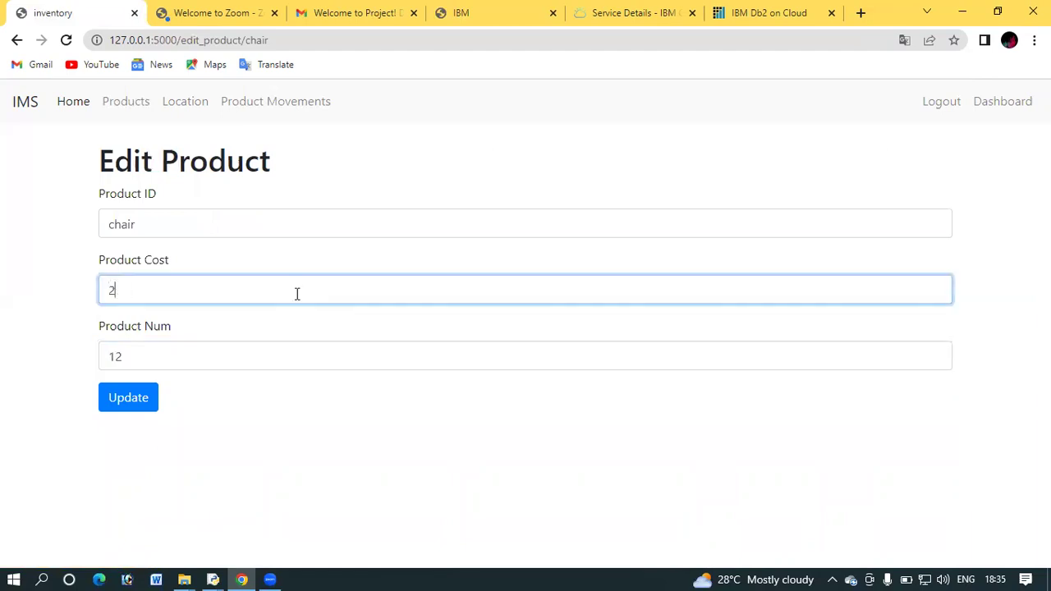
pyautogui.write('50')
pyautogui.click(149, 397)
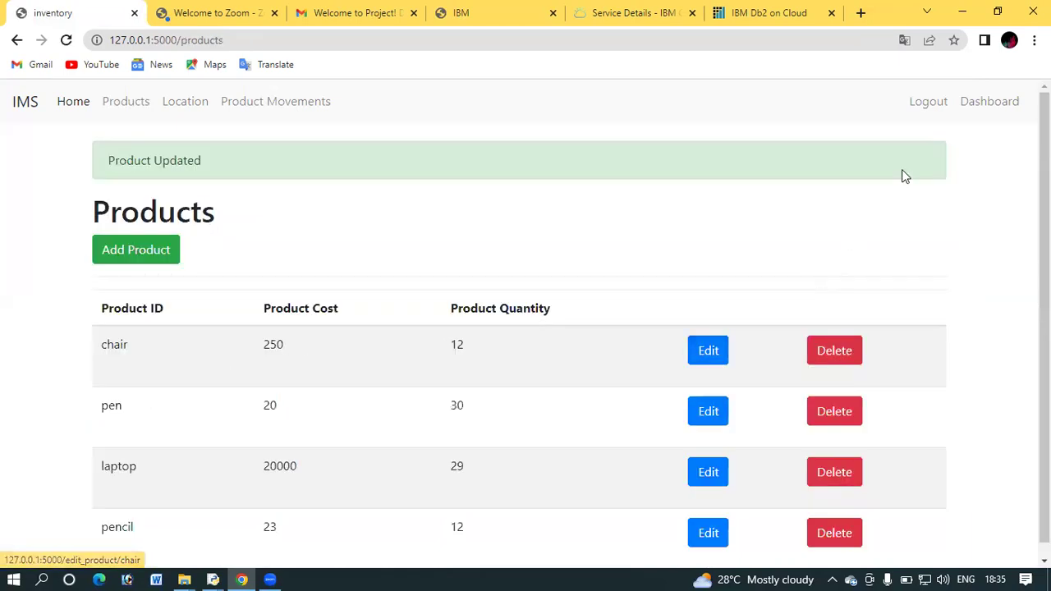
pyautogui.click(979, 108)
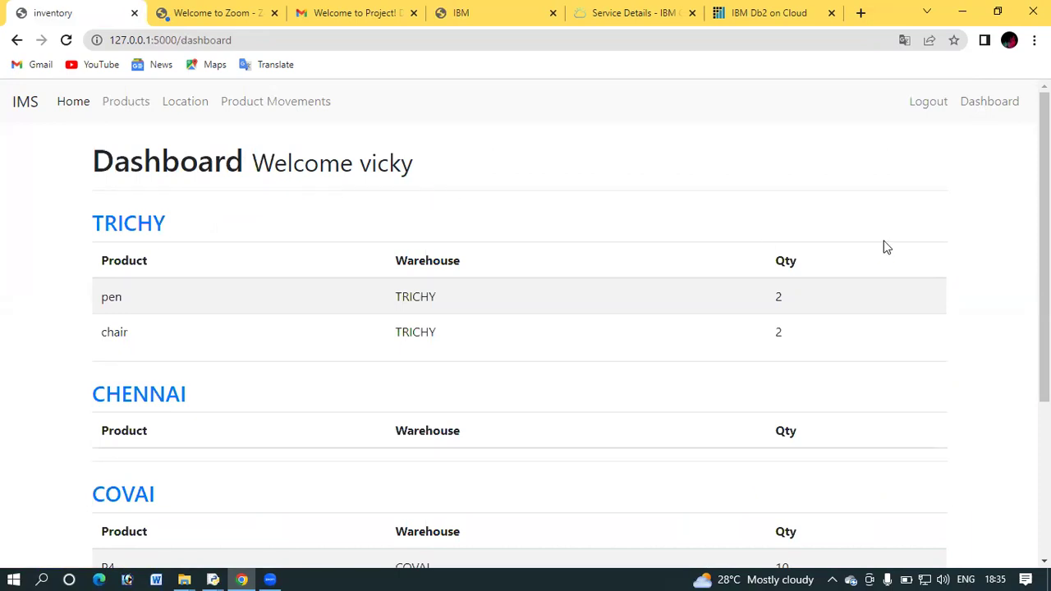
pyautogui.scroll(-3, 570, 323)
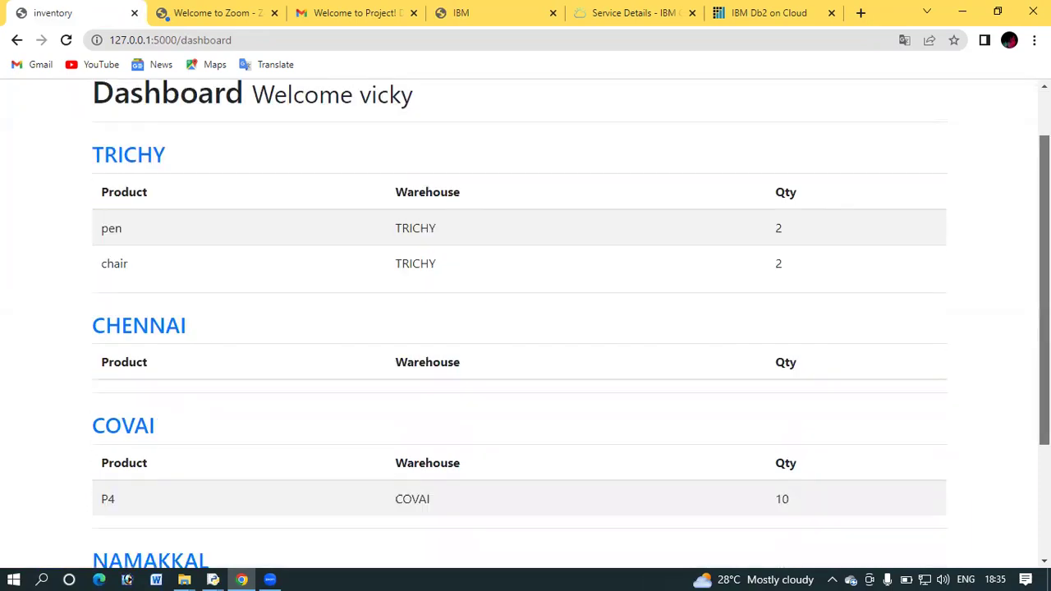
pyautogui.scroll(3, 525, 324)
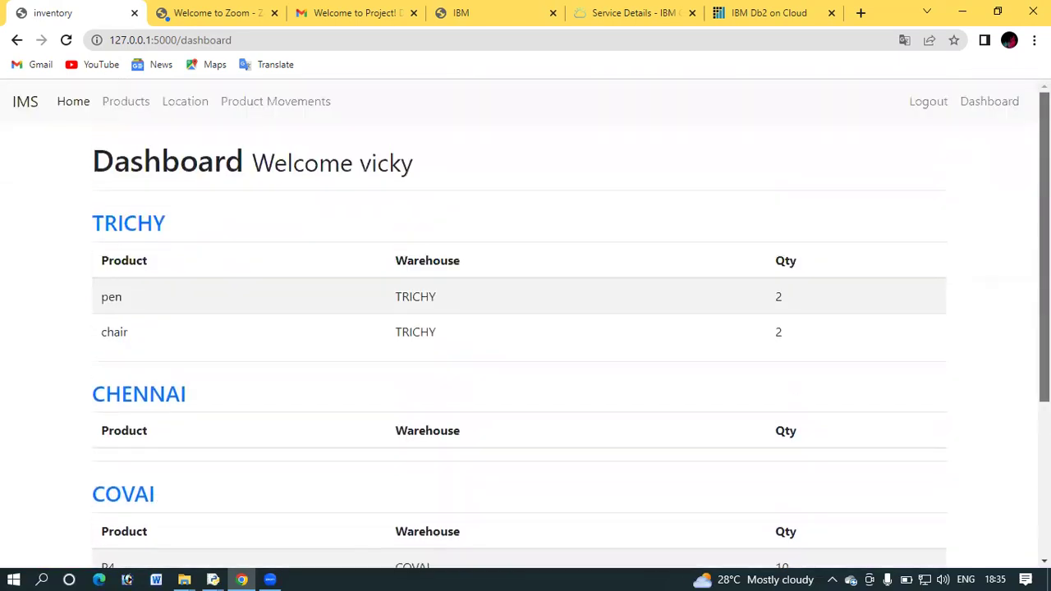
pyautogui.scroll(-3, 526, 323)
pyautogui.scroll(1, 525, 323)
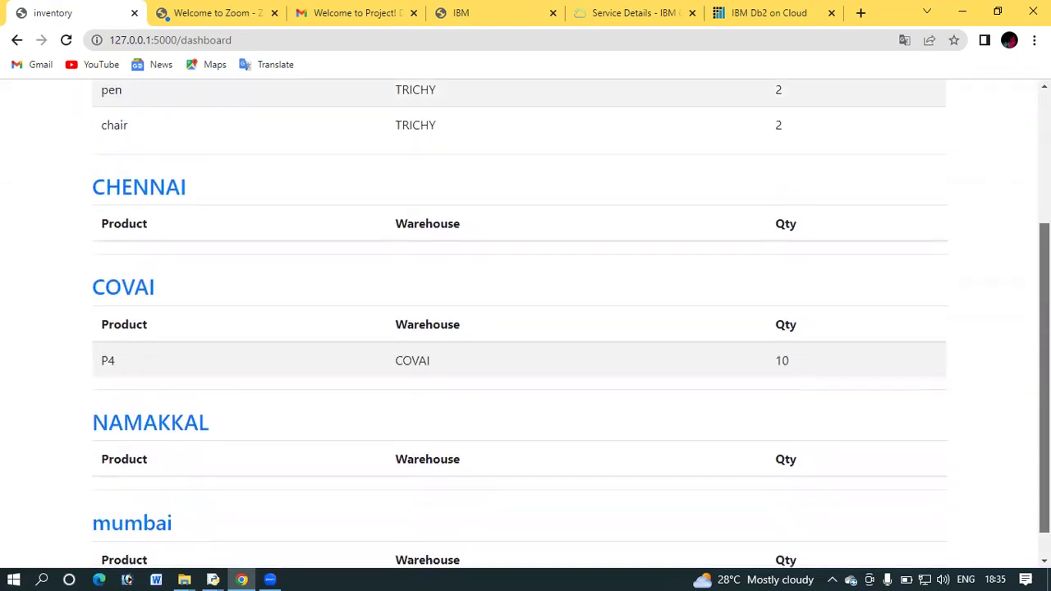
pyautogui.scroll(-2, 526, 324)
pyautogui.scroll(3, 526, 323)
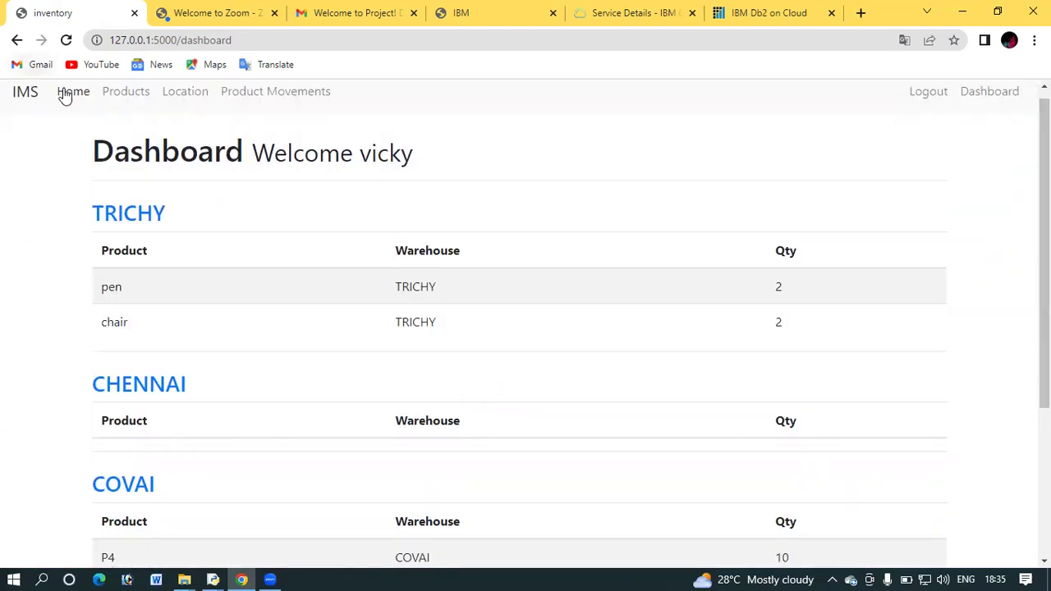
# Log out of IMS from the home page, then switch to the Db2 console tab
pyautogui.click(67, 95)
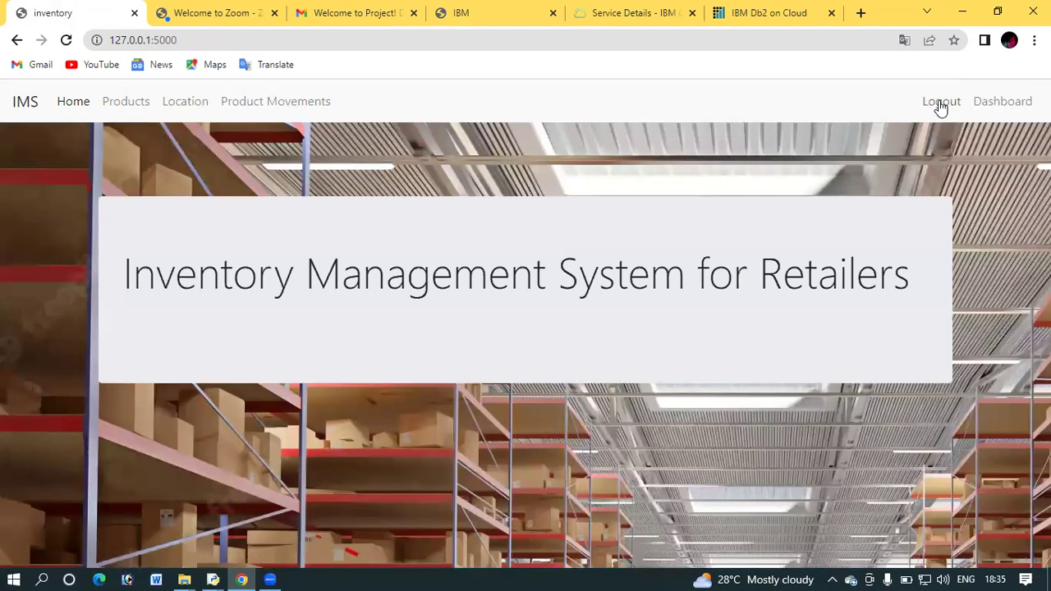
pyautogui.click(941, 103)
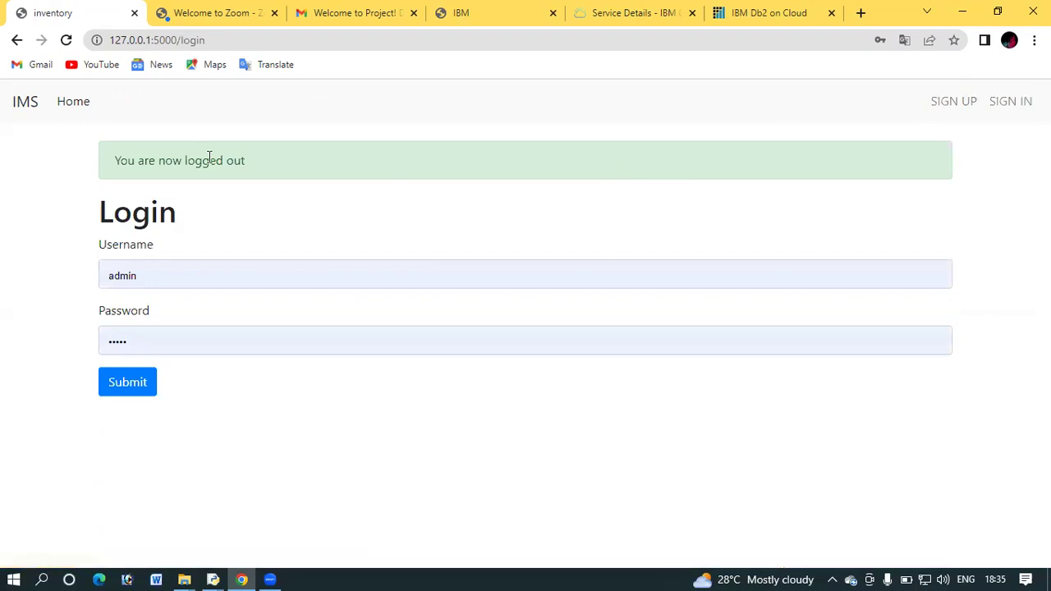
pyautogui.click(78, 109)
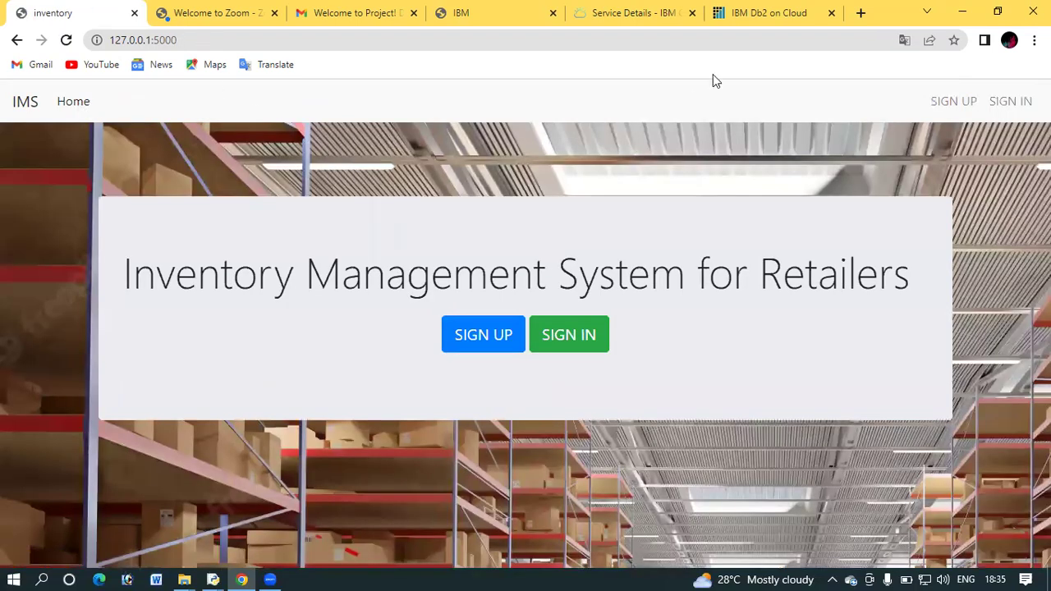
pyautogui.hotkey('ctrl', 'shift', 'Tab')
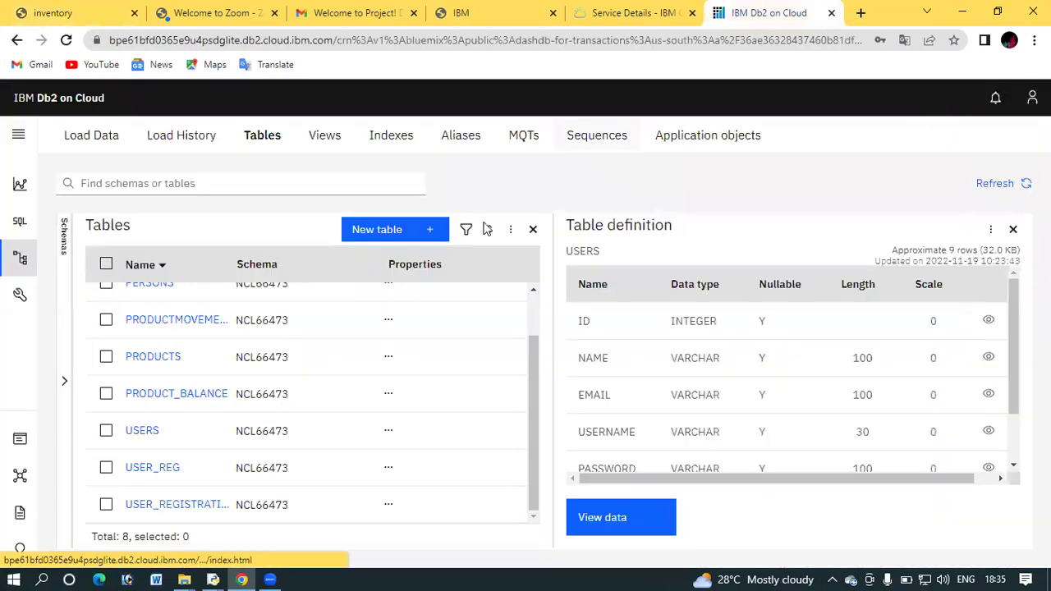
# View the USERS table rows, highlight the first user records, then return to Tables
pyautogui.click(606, 519)
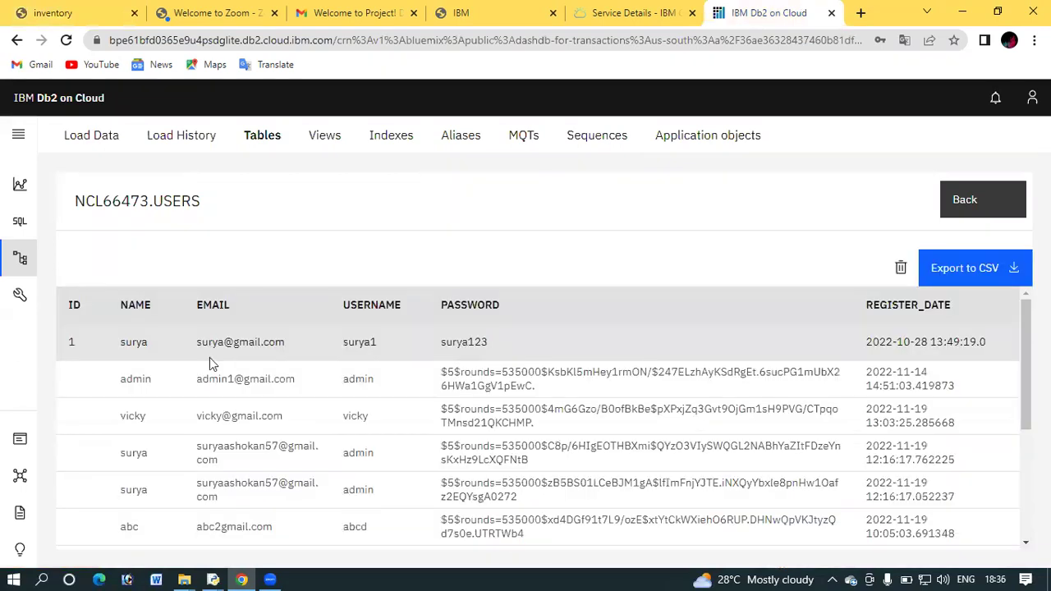
pyautogui.moveTo(121, 341); pyautogui.dragTo(285, 394)
pyautogui.click(285, 394)
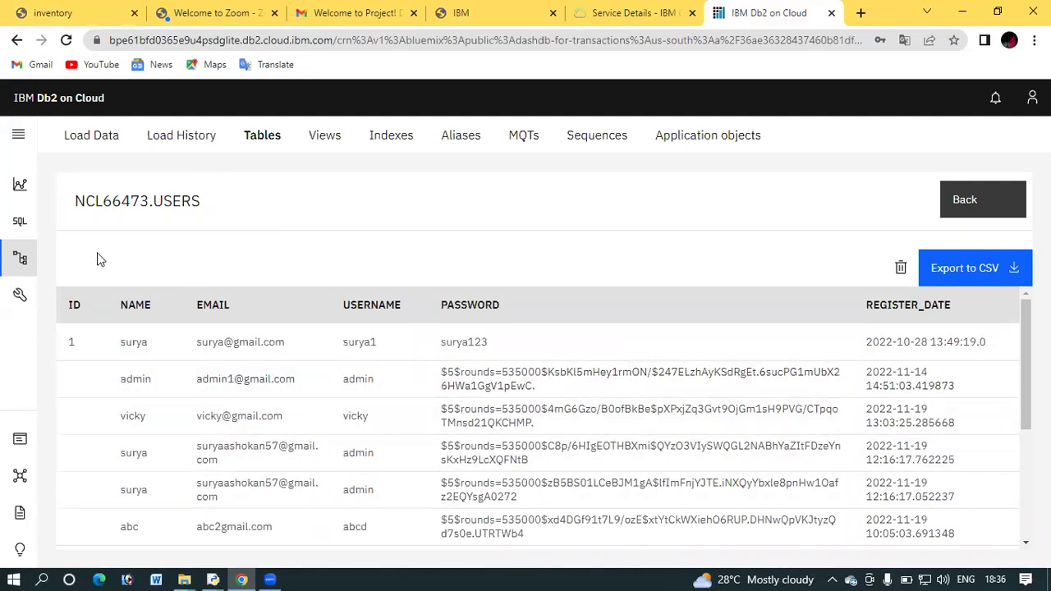
pyautogui.click(257, 142)
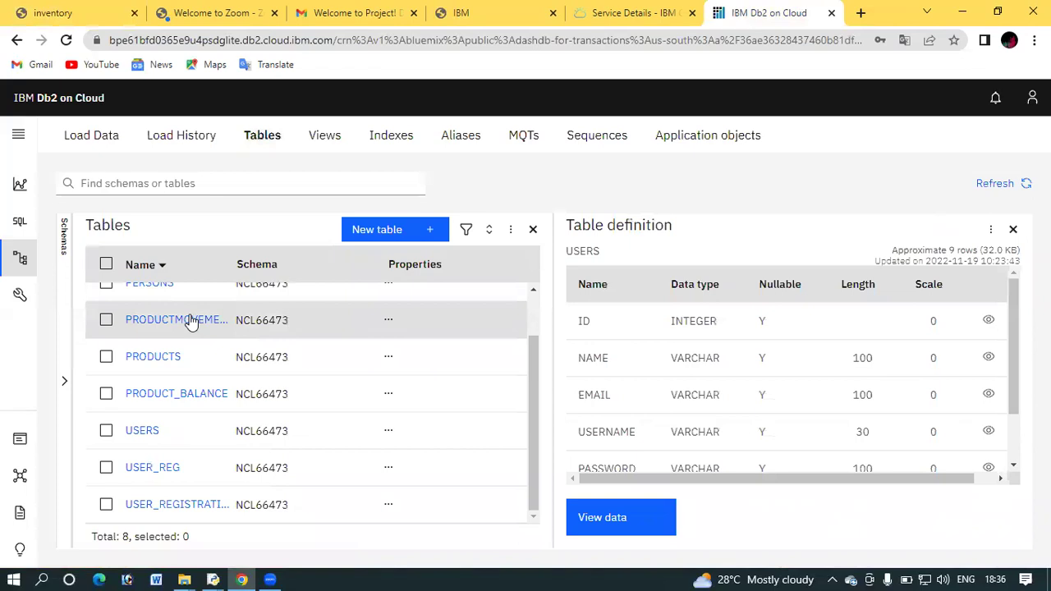
# Confirm in Db2 that the PRODUCTMOVEMENTS table contains no rows
pyautogui.click(191, 322)
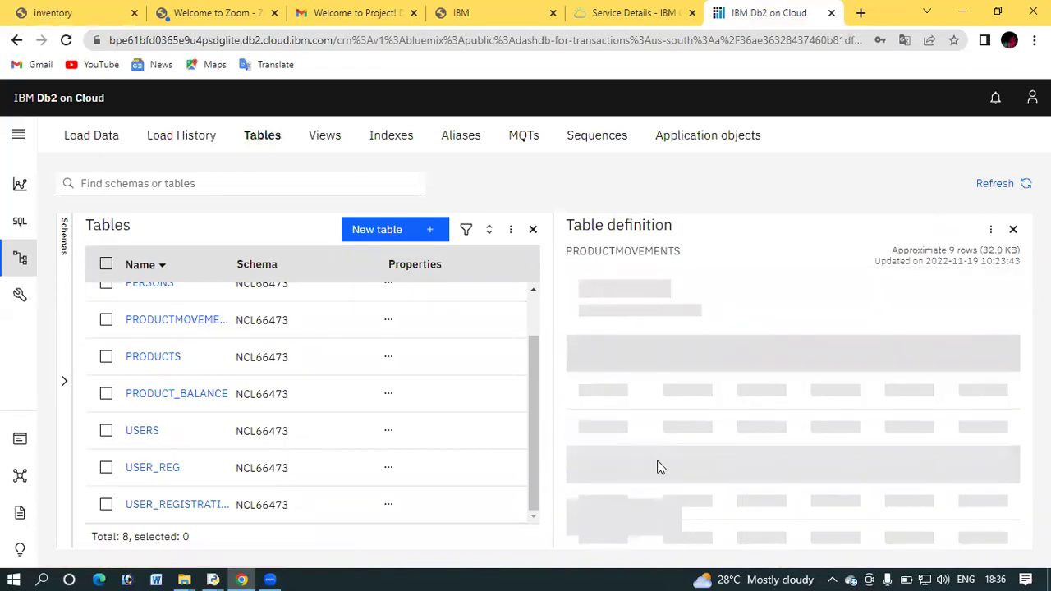
pyautogui.click(615, 518)
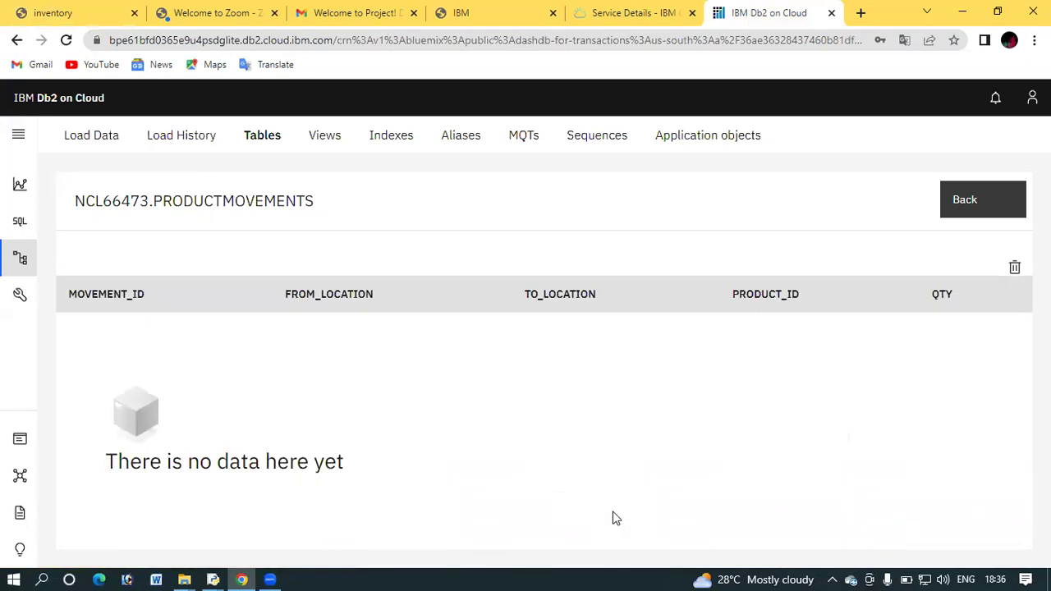
pyautogui.click(250, 140)
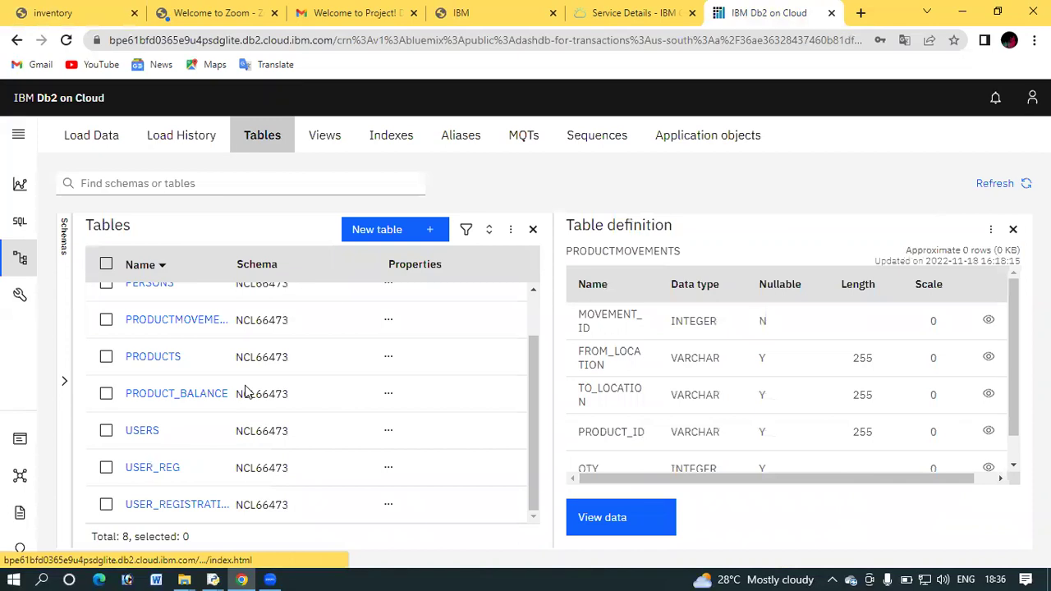
# View the PRODUCTS rows: chair 250/12, laptop 20000/29, pen 20/30, pencil 23/12
pyautogui.click(162, 360)
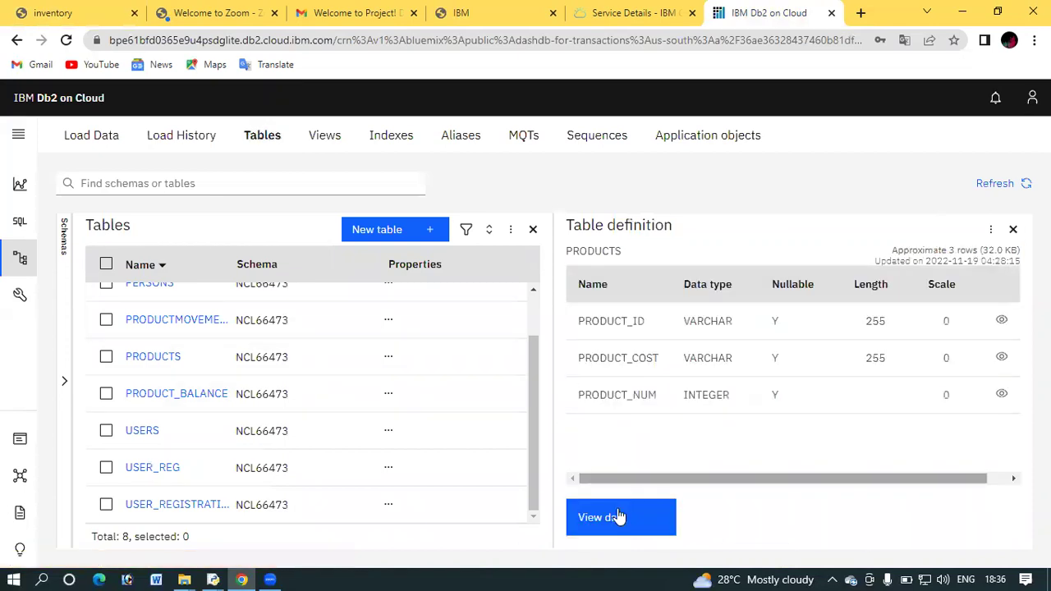
pyautogui.click(620, 516)
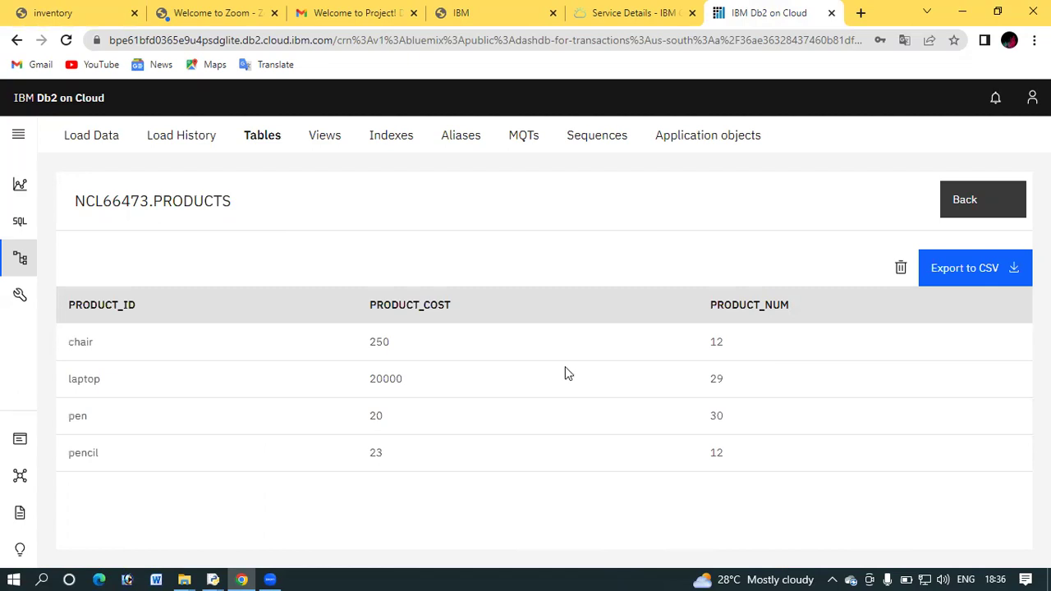
pyautogui.moveTo(566, 370); pyautogui.dragTo(509, 481)
pyautogui.click(500, 345)
pyautogui.moveTo(215, 575)
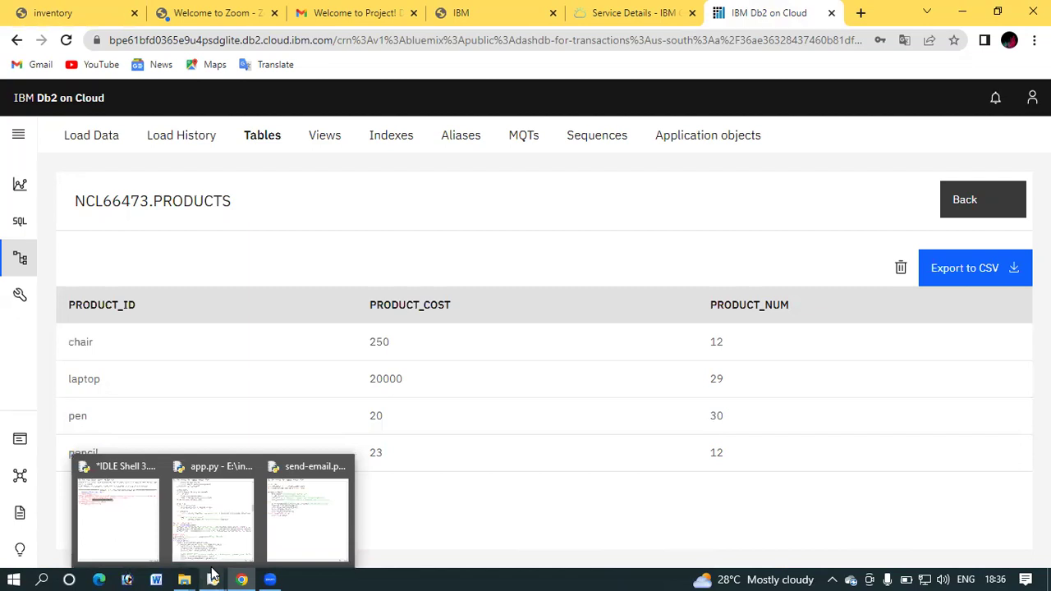
# Bring up send-email.py in IDLE and highlight the whole script, sender and recipient address lines
pyautogui.click(297, 523)
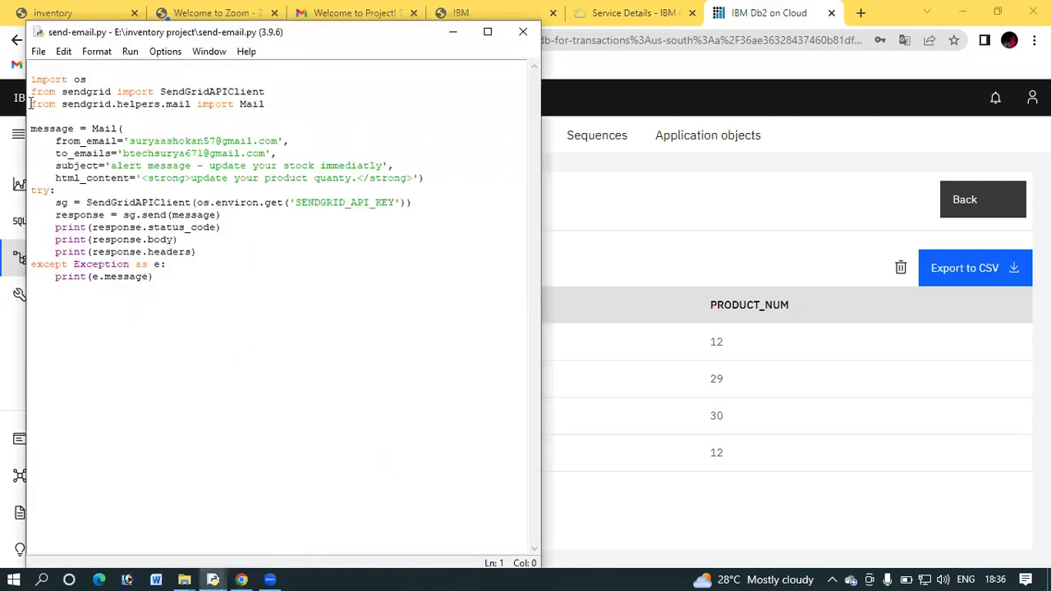
pyautogui.moveTo(31, 76); pyautogui.dragTo(279, 141)
pyautogui.click(144, 122)
pyautogui.click(279, 142)
pyautogui.moveTo(123, 153); pyautogui.dragTo(265, 153)
pyautogui.click(265, 153)
# Highlight the alert subject and response-printing lines, then minimize IDLE for the inventory home page
pyautogui.moveTo(113, 165); pyautogui.dragTo(383, 164)
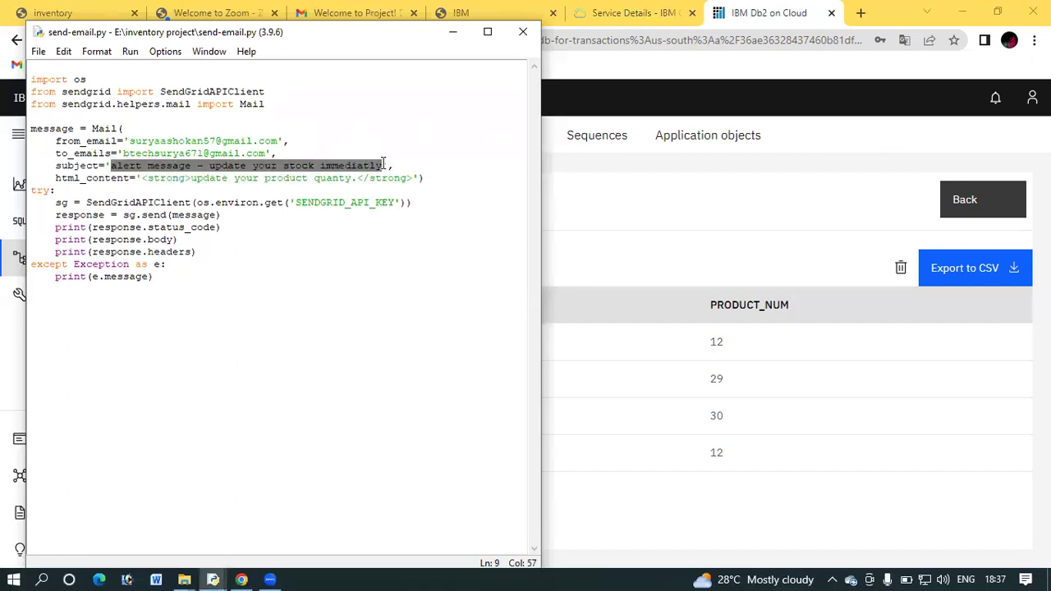
pyautogui.click(383, 164)
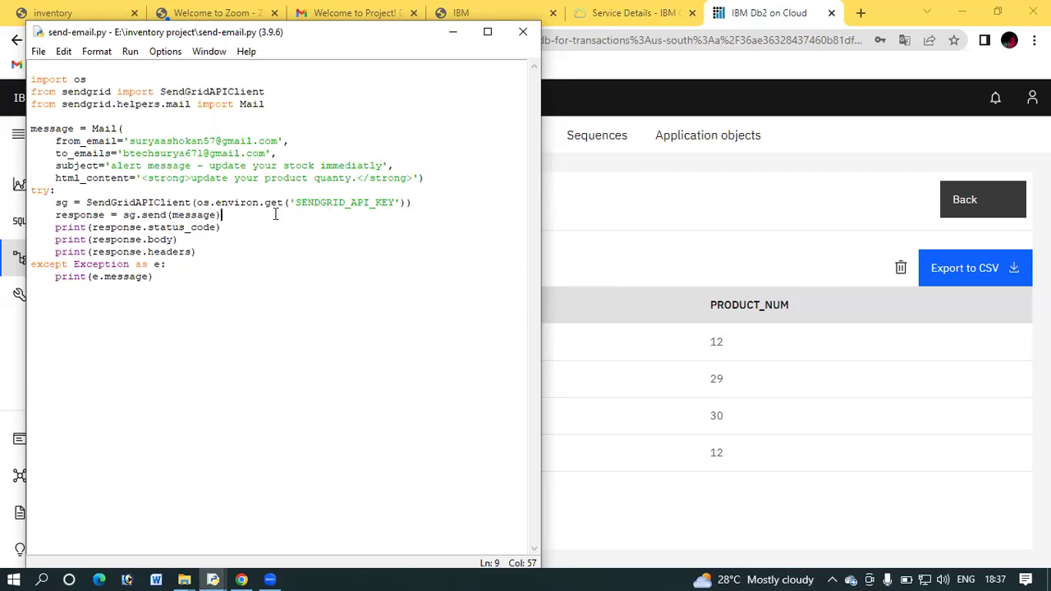
pyautogui.click(190, 239)
pyautogui.click(266, 222)
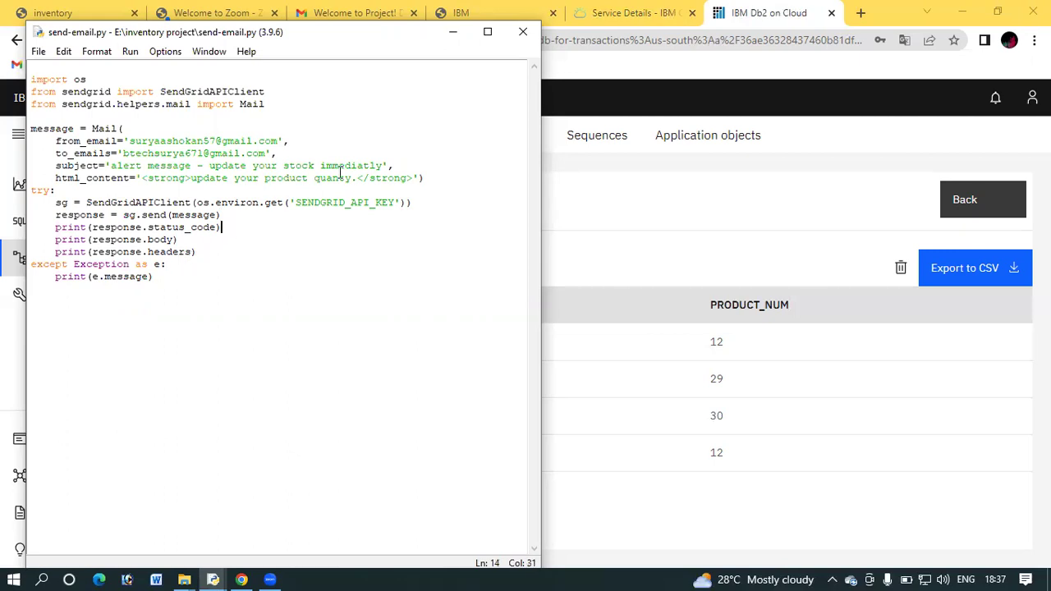
pyautogui.click(454, 37)
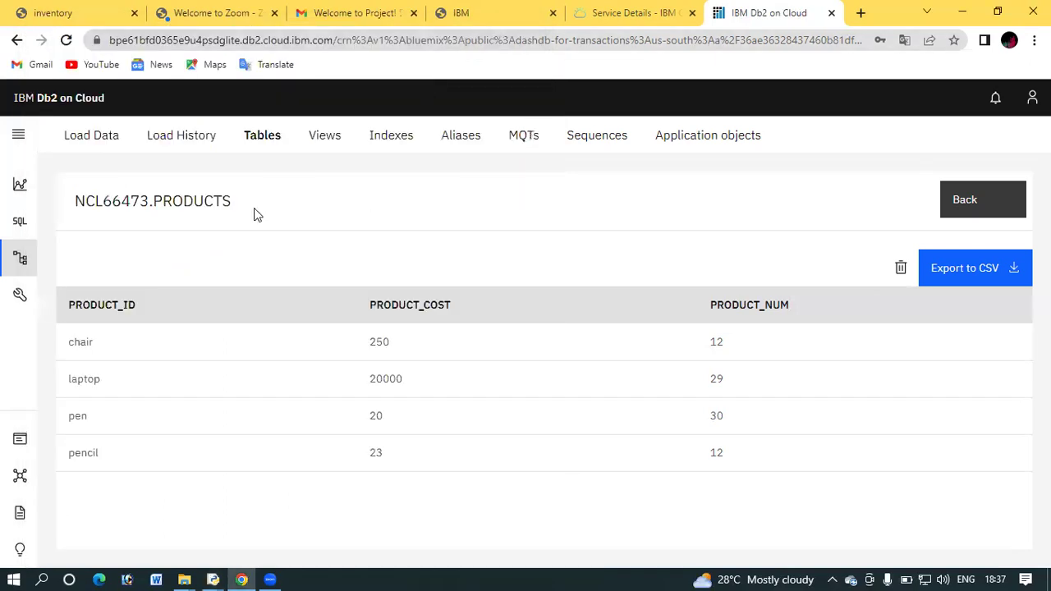
pyautogui.click(104, 8)
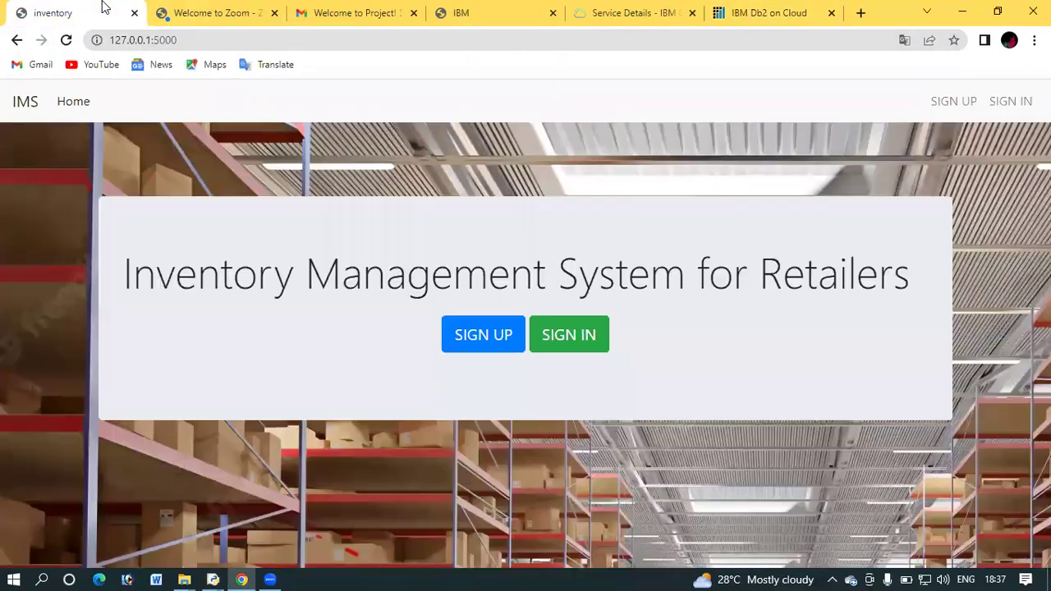